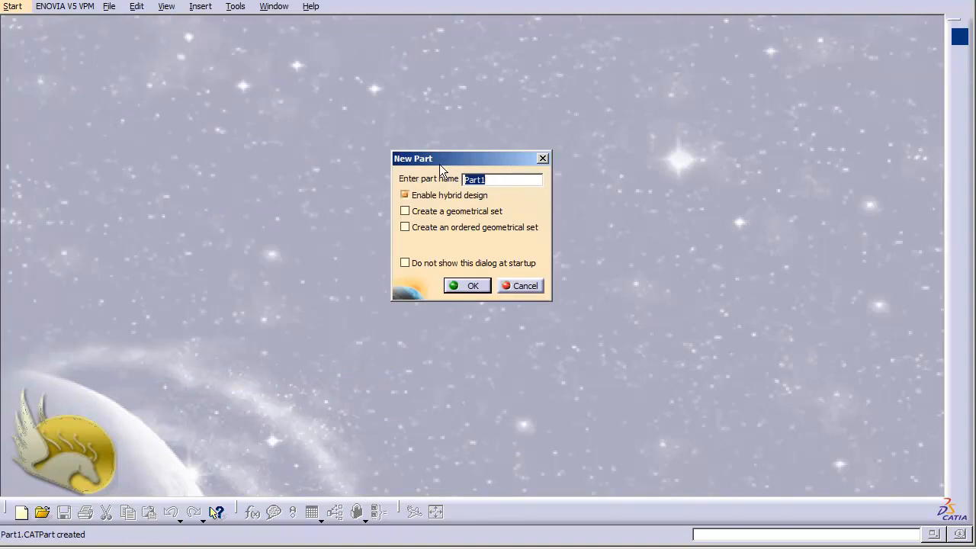
Create a new part document named Part1 with hybrid design enabled.
left_click(520, 286)
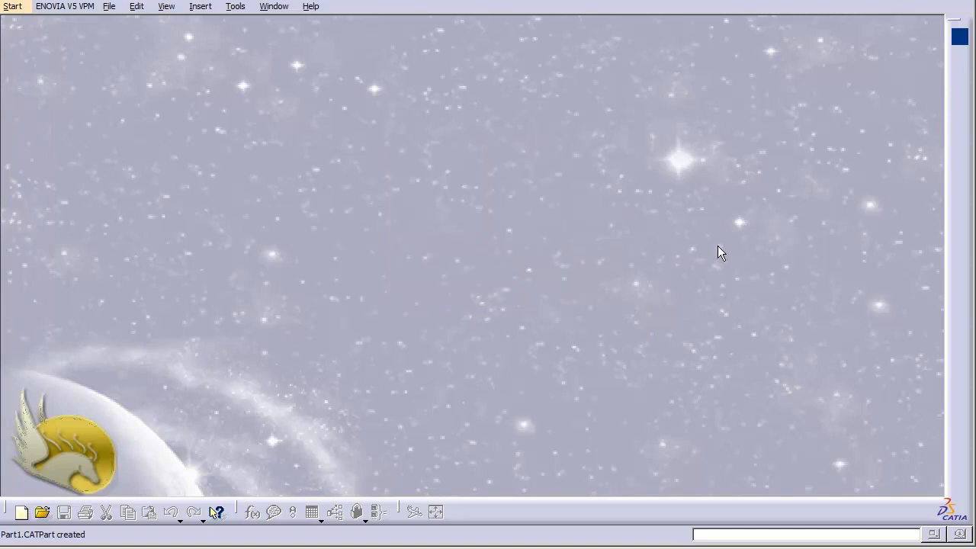
left_click(108, 12)
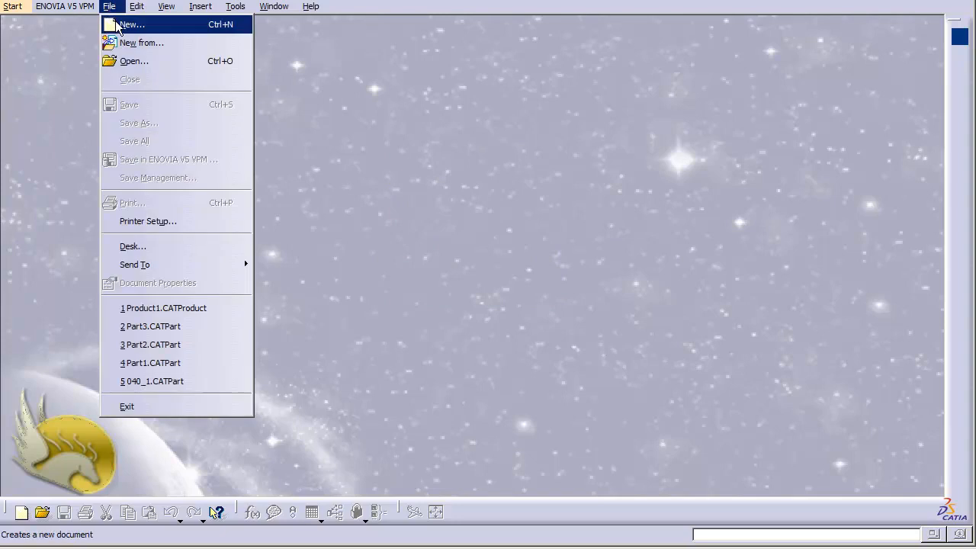
left_click(118, 25)
key("p")
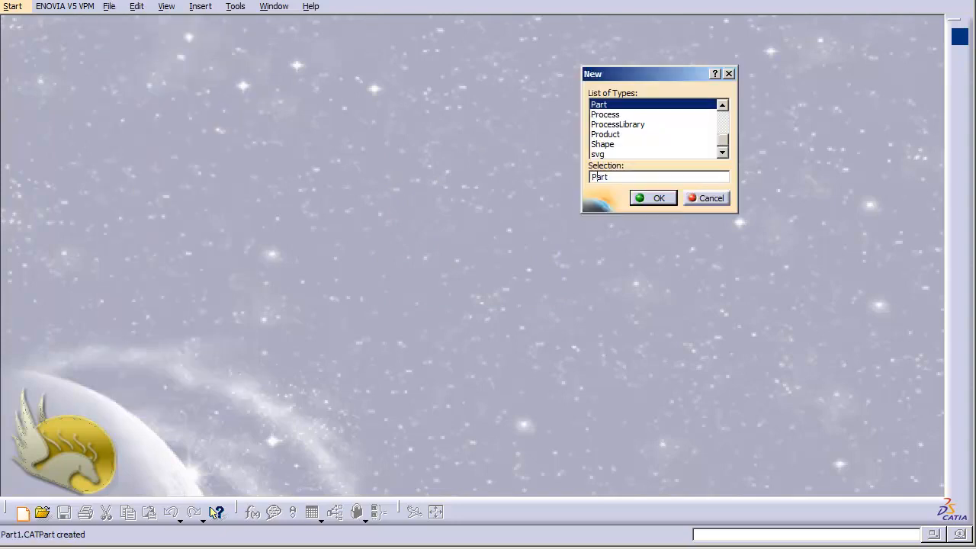
left_click(653, 199)
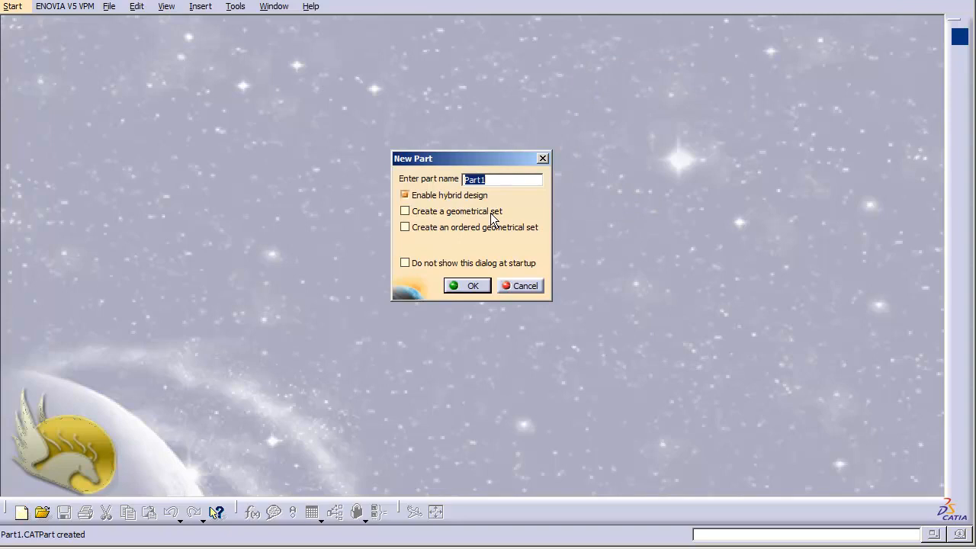
mouse_move(491, 214)
left_click(487, 285)
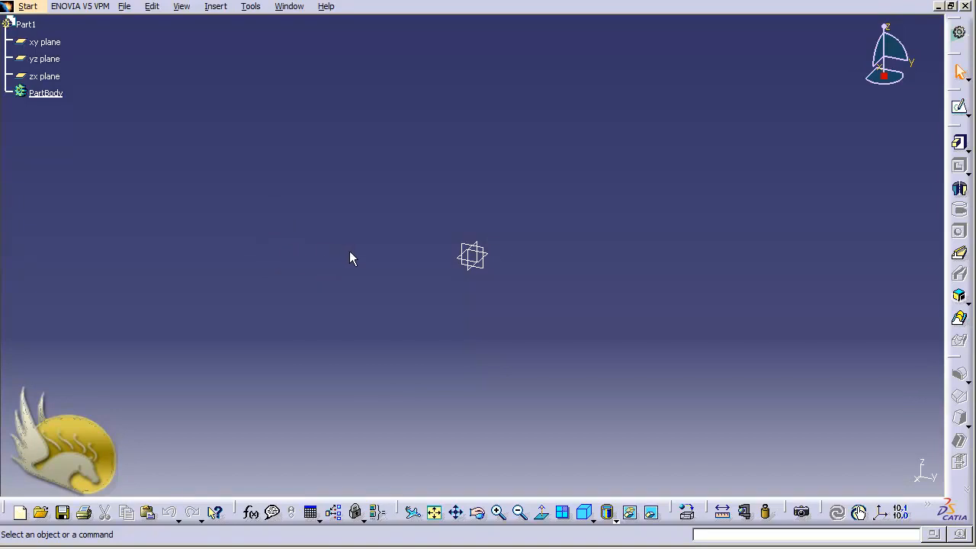
Change the part number of Part1 to Pin in its product properties.
right_click(26, 25)
left_click(69, 92)
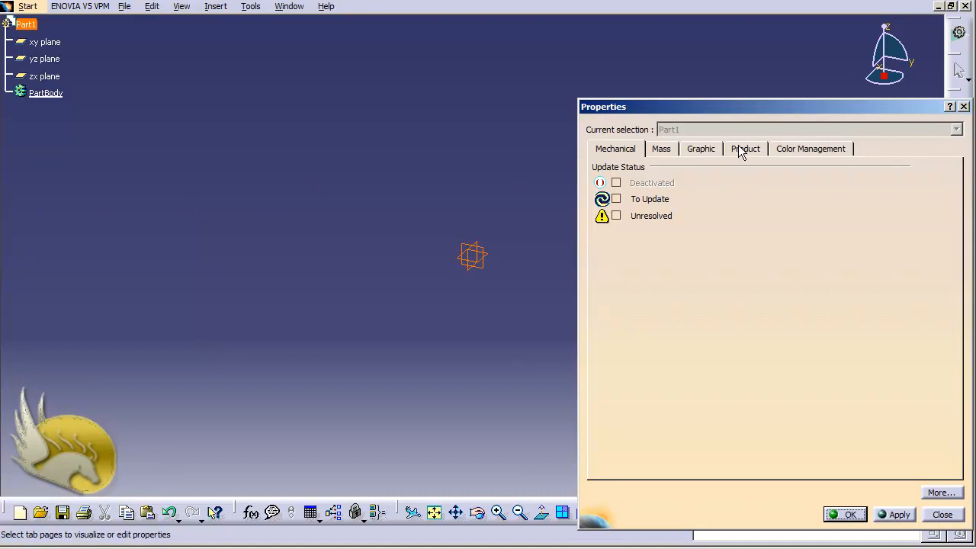
left_click(739, 148)
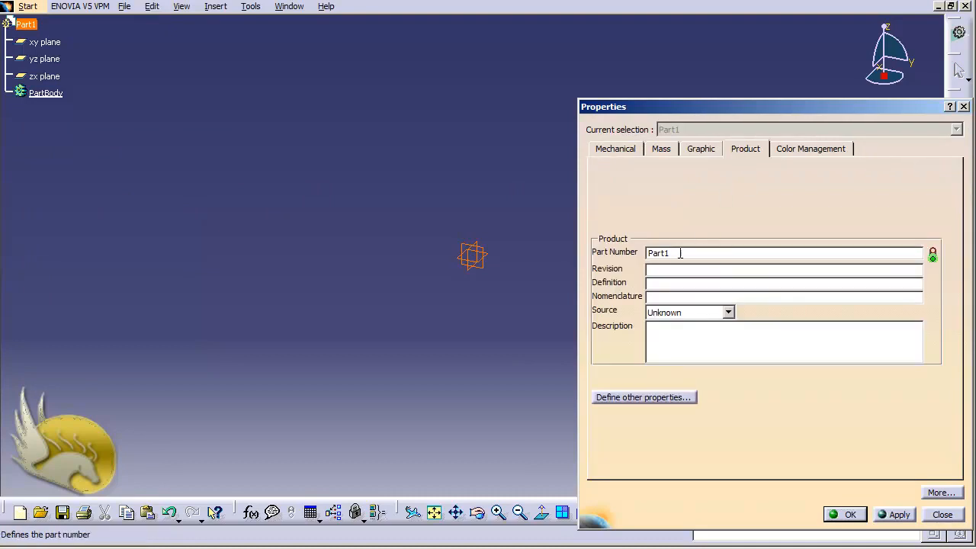
left_click_drag(679, 253, 644, 253)
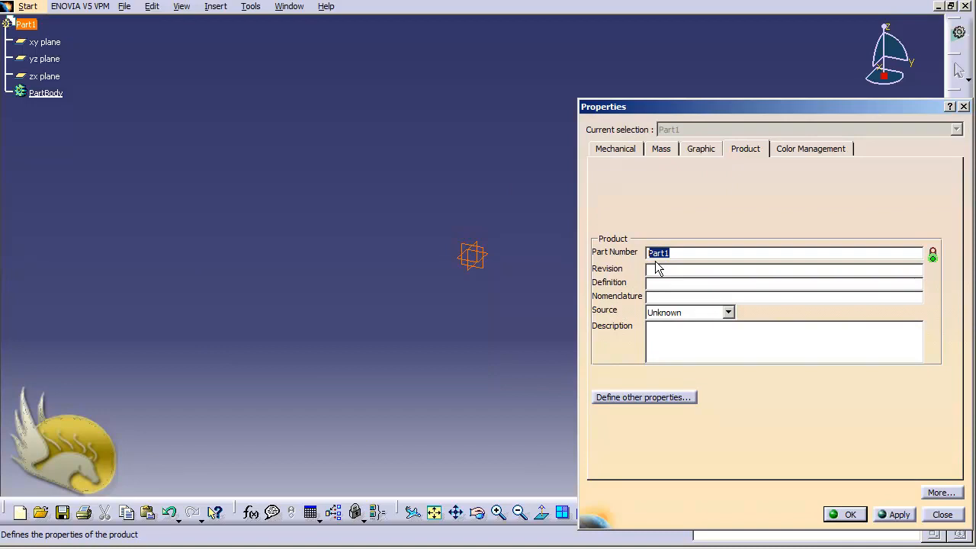
type("Pin")
key("Return")
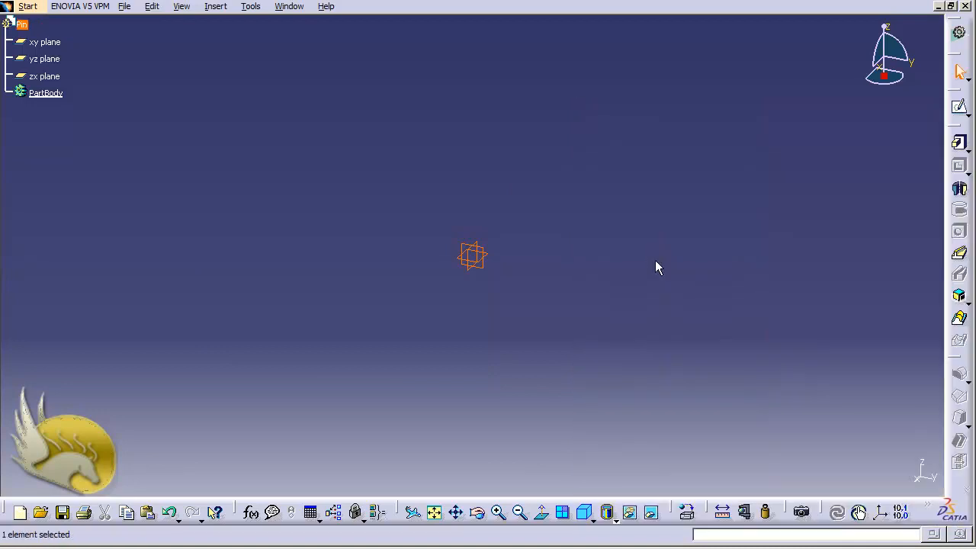
left_click(22, 28)
left_click(53, 152)
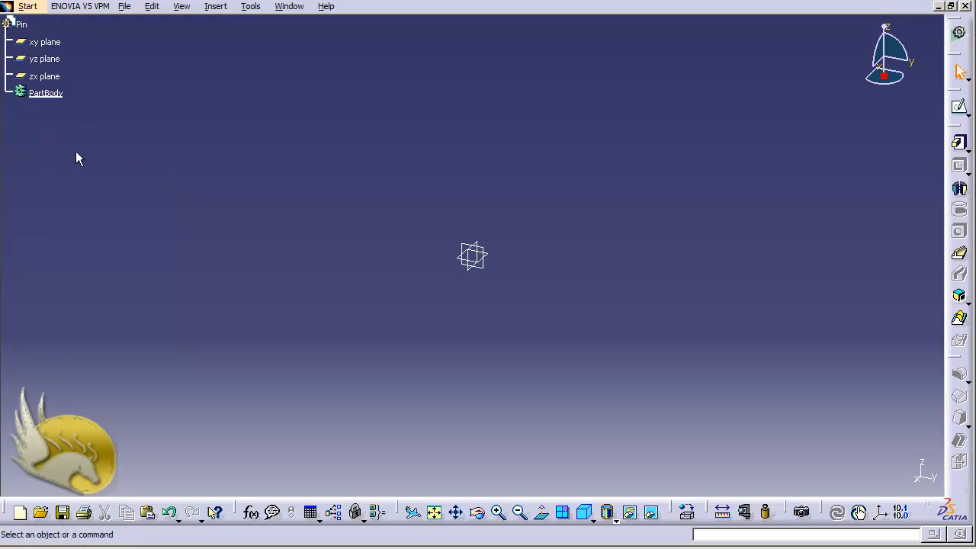
Inspect the feature properties of PartBody, including its feature name, and close them without changes.
right_click(49, 97)
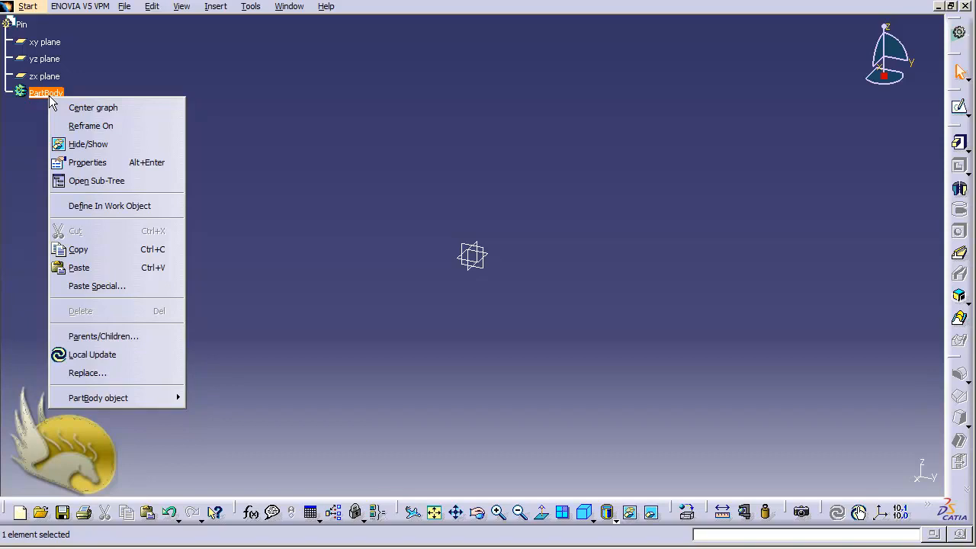
left_click(109, 162)
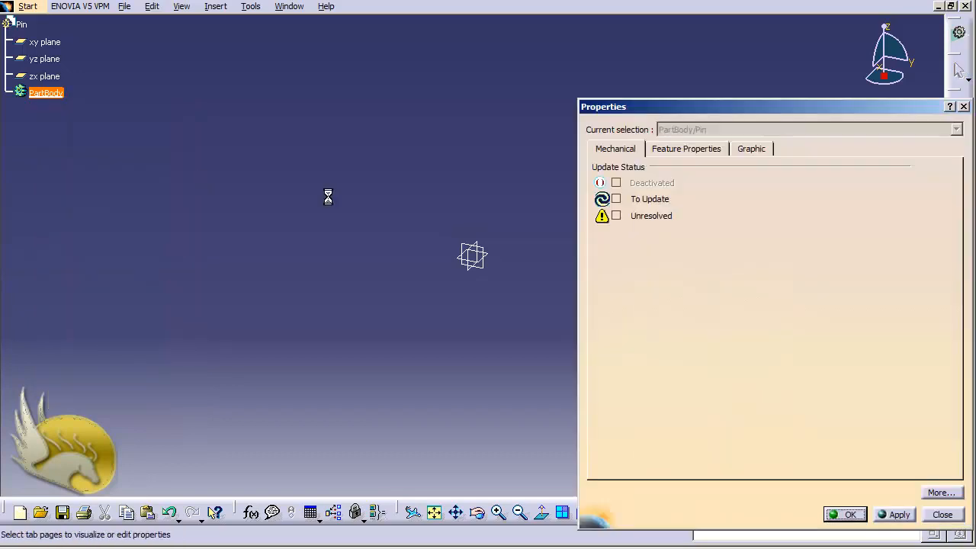
left_click(684, 149)
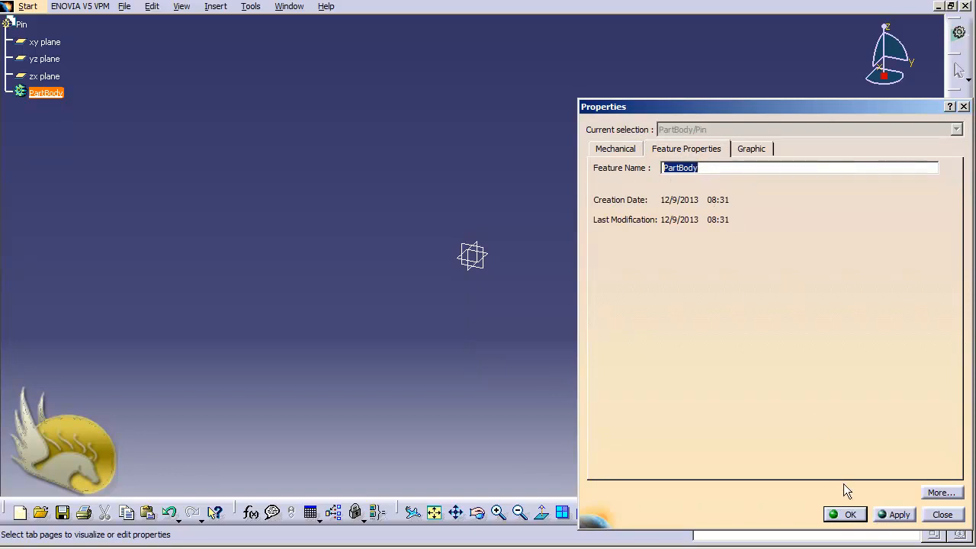
left_click(929, 516)
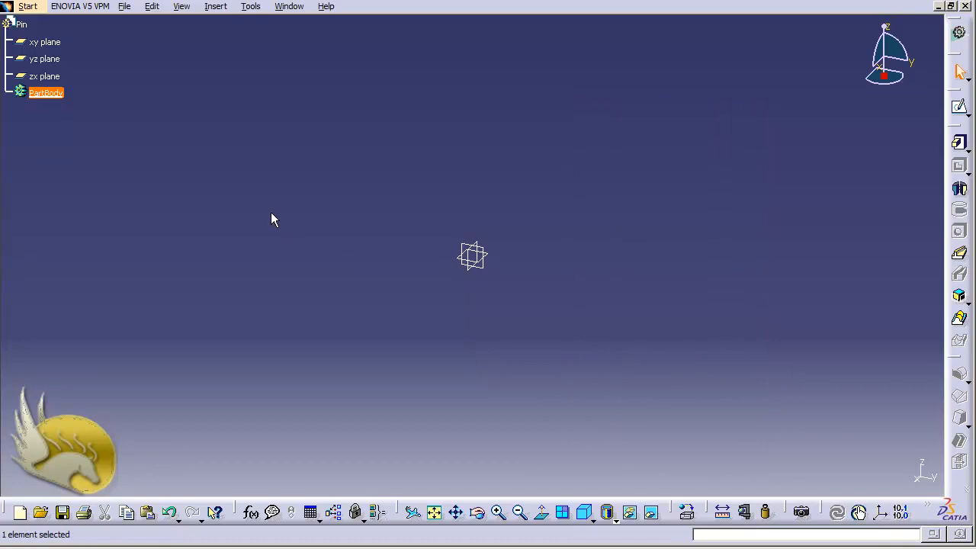
left_click(273, 213)
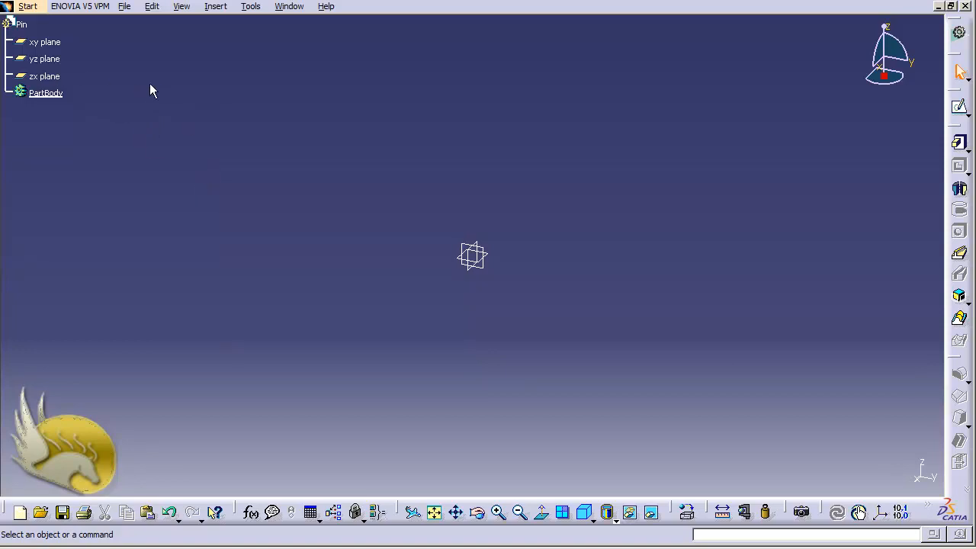
left_click(32, 9)
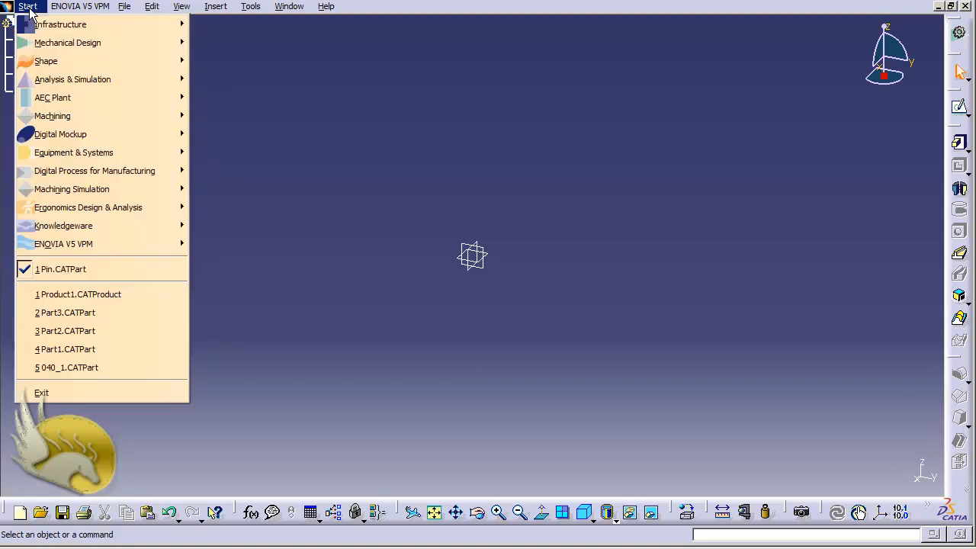
mouse_move(131, 43)
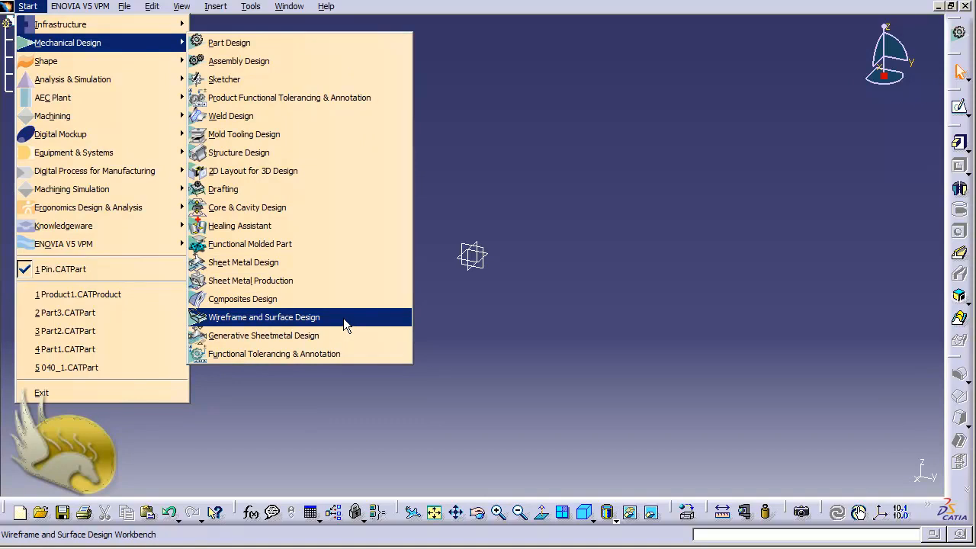
left_click(440, 302)
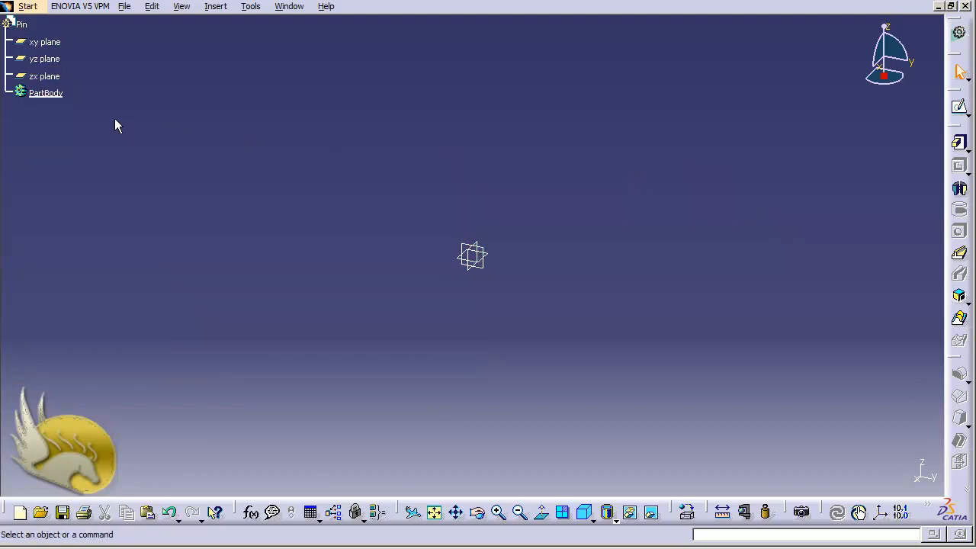
Open a new sketch on the xy plane and switch the sketch grid off and back on.
left_click(56, 45)
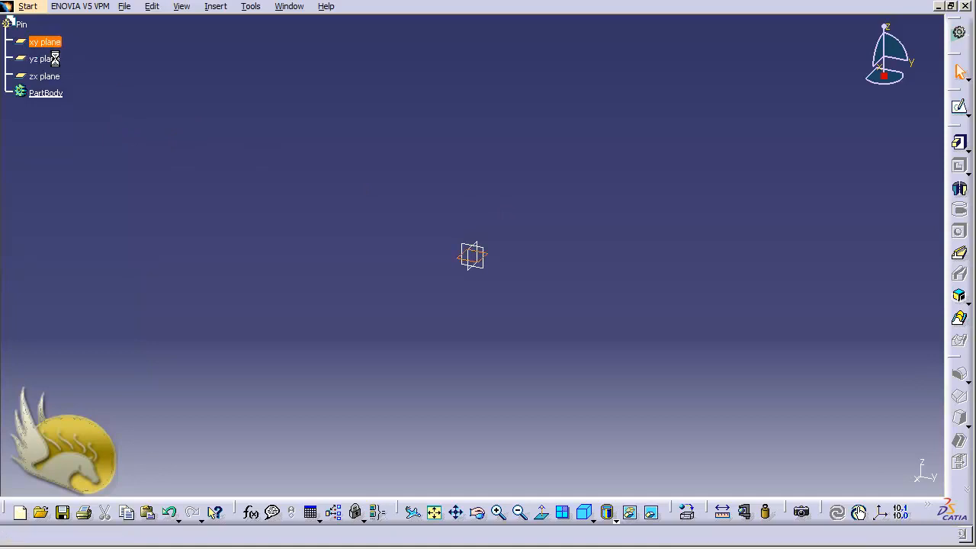
left_click(959, 111)
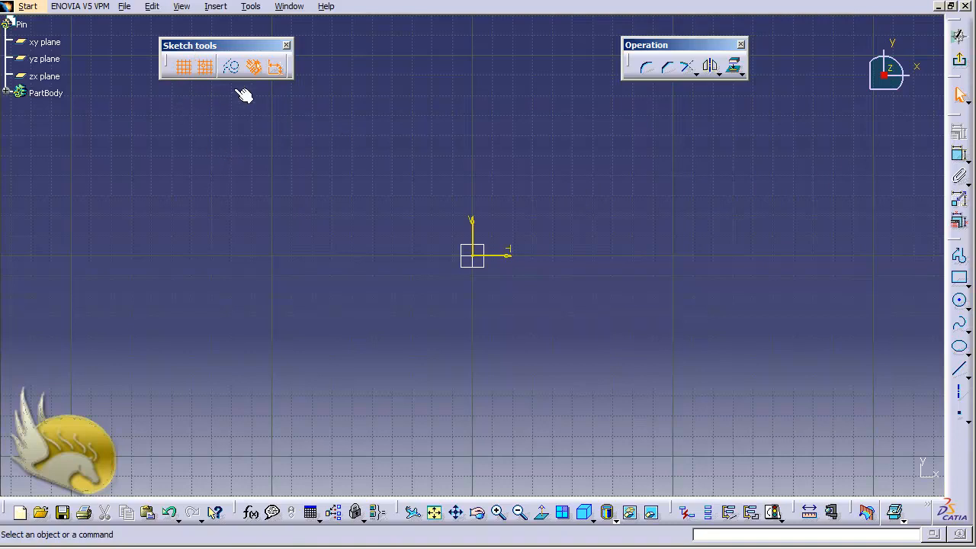
left_click(184, 69)
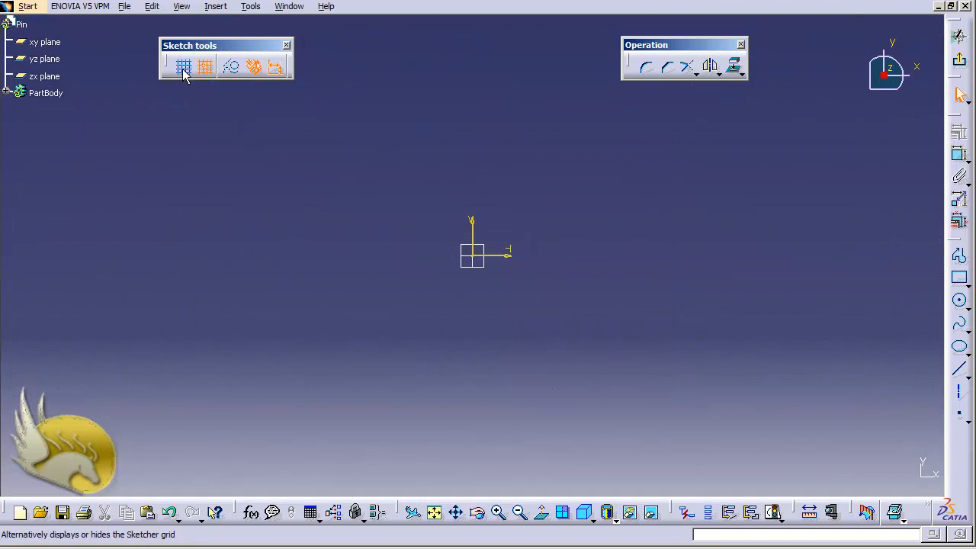
left_click(183, 68)
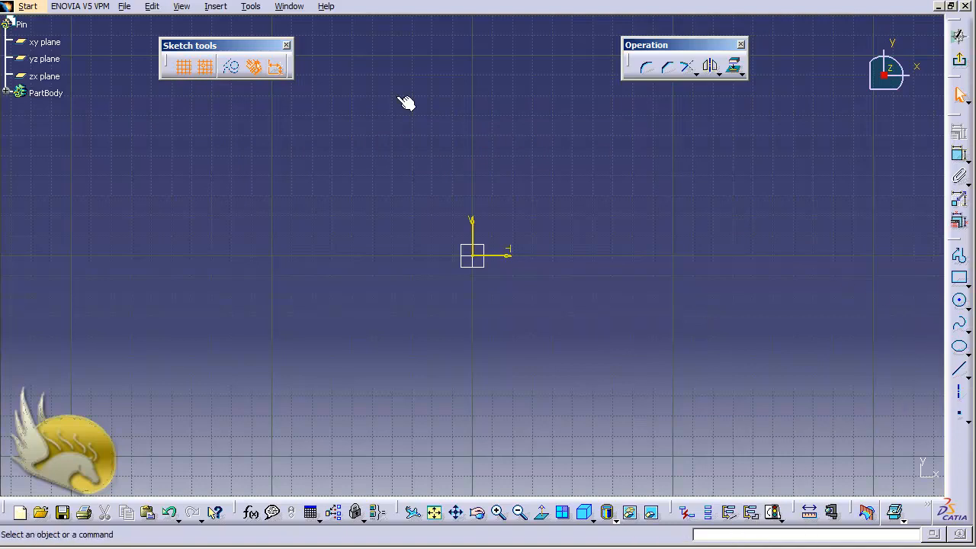
Sketch a slanted line above the origin from about H -110 mm, V 20 mm to about H 80 mm, V 60 mm.
left_click(215, 8)
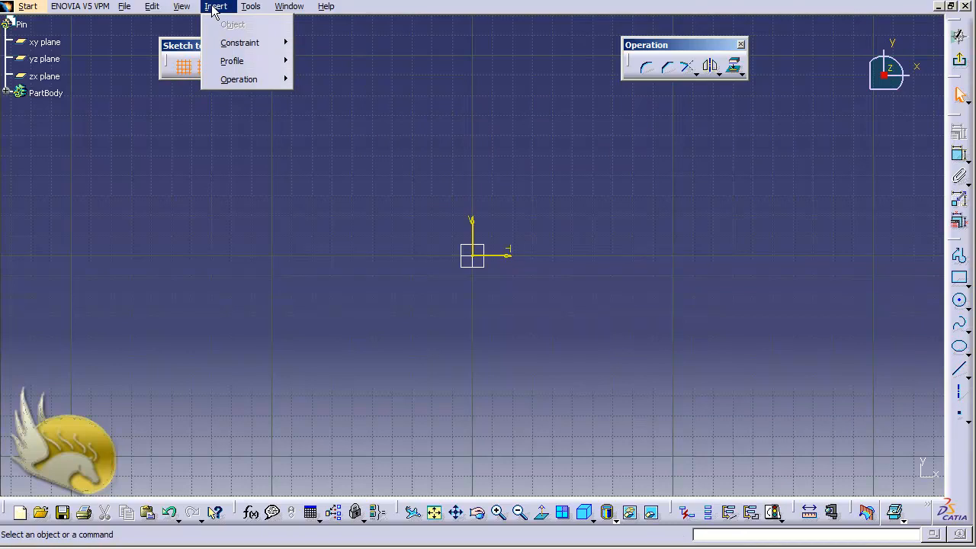
mouse_move(246, 60)
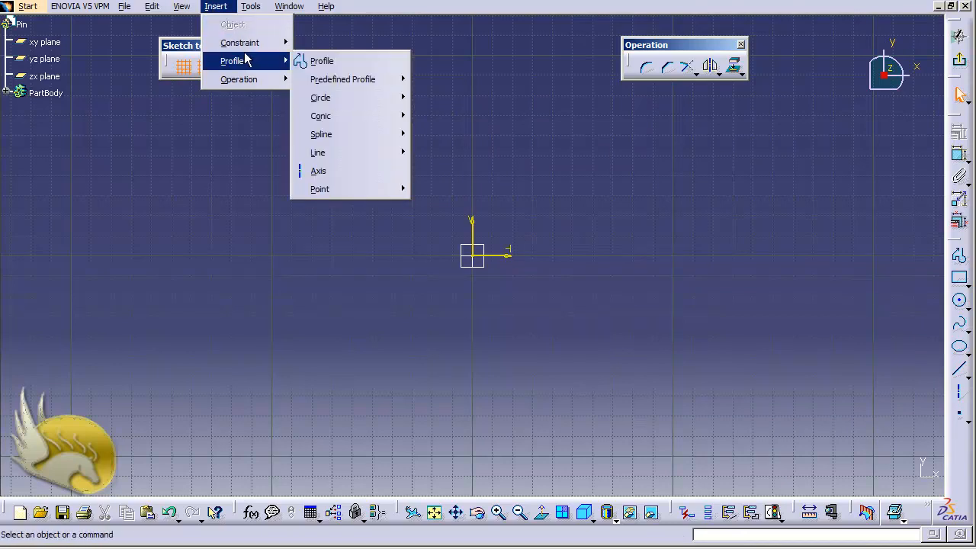
mouse_move(373, 159)
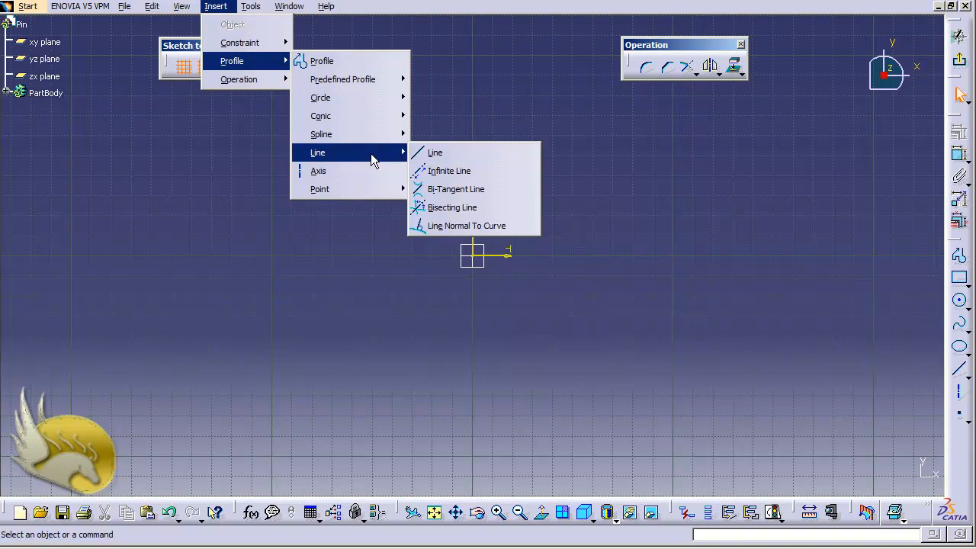
left_click(437, 155)
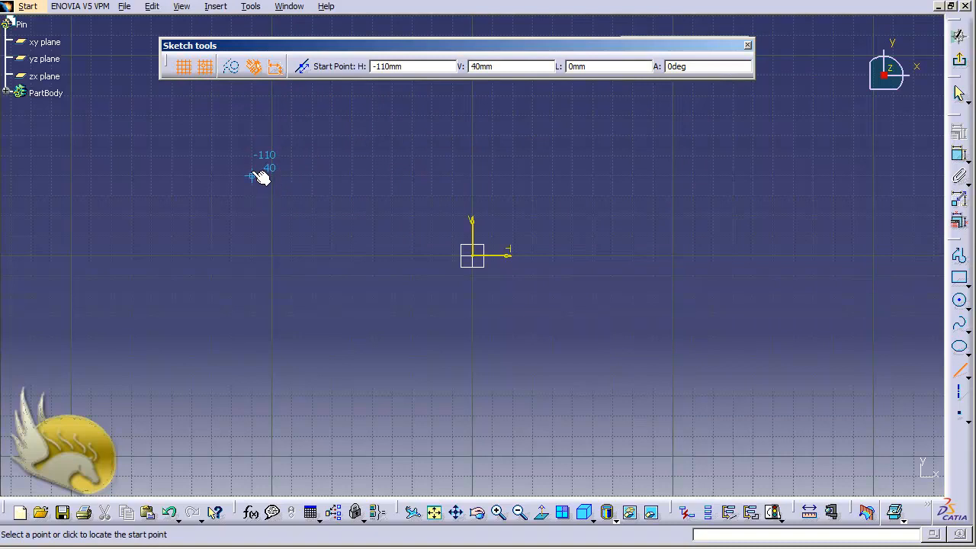
left_click(256, 216)
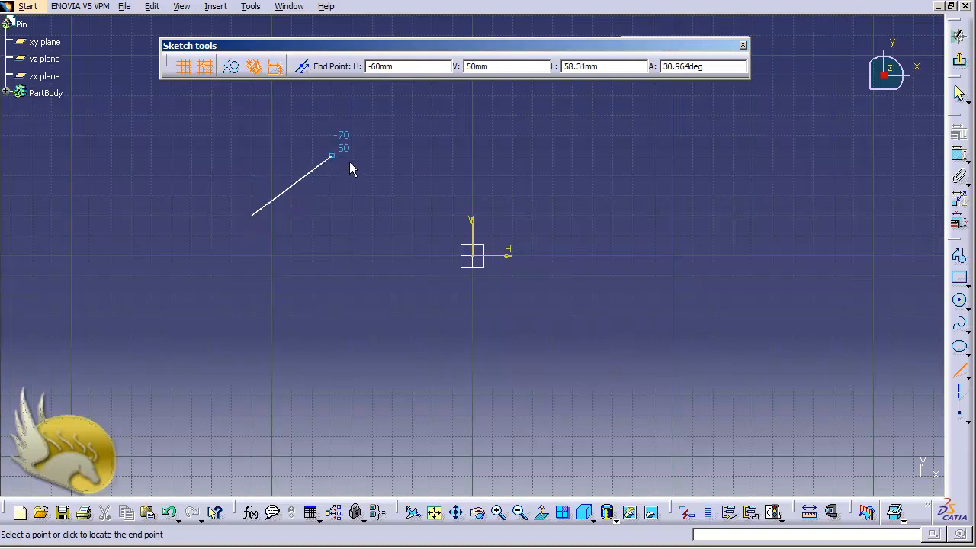
left_click(632, 137)
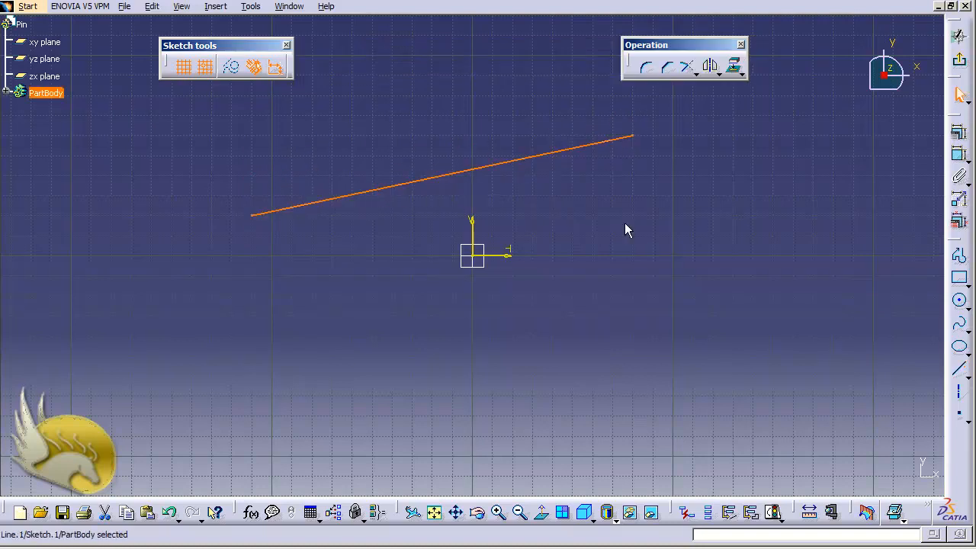
left_click(584, 206)
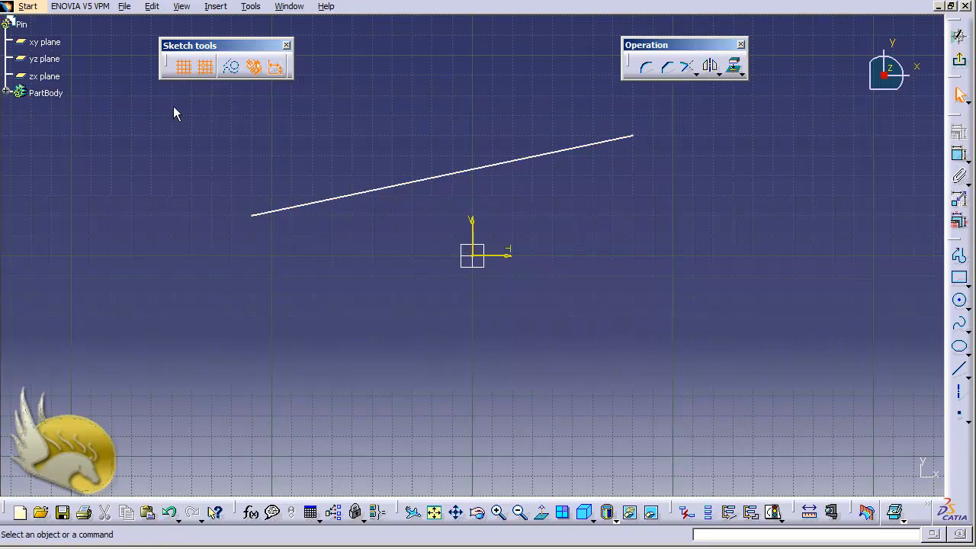
Start the Line tool and switch both the grid display and Snap to Point off and back on.
left_click(183, 68)
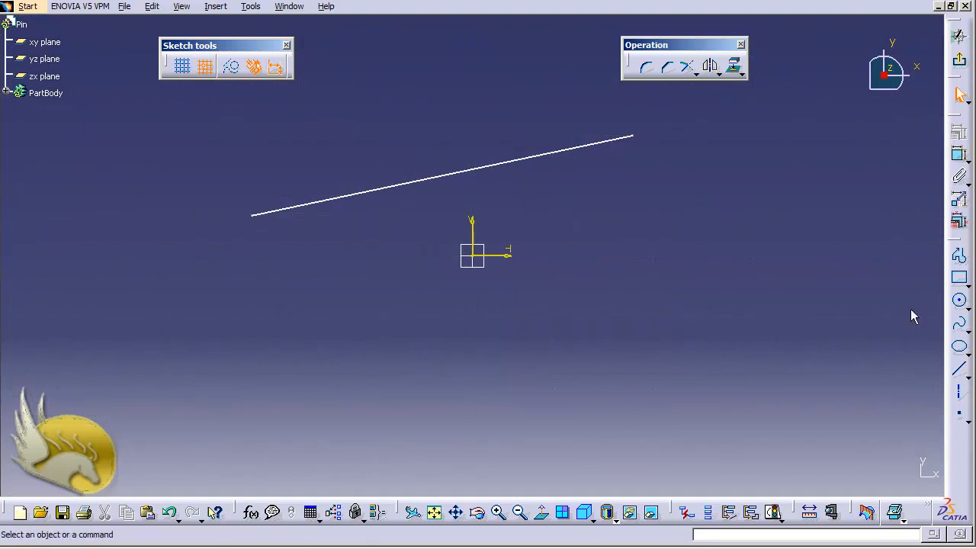
left_click(959, 369)
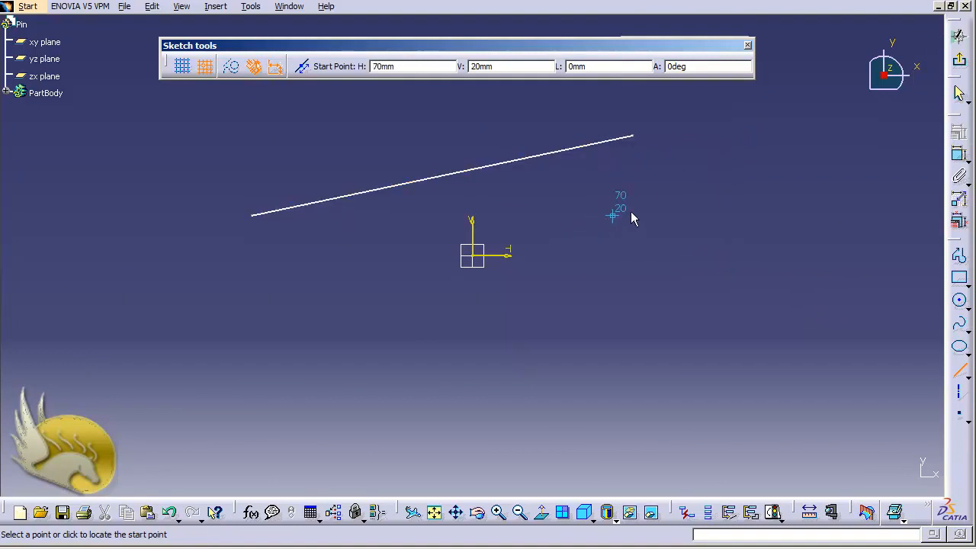
left_click(204, 67)
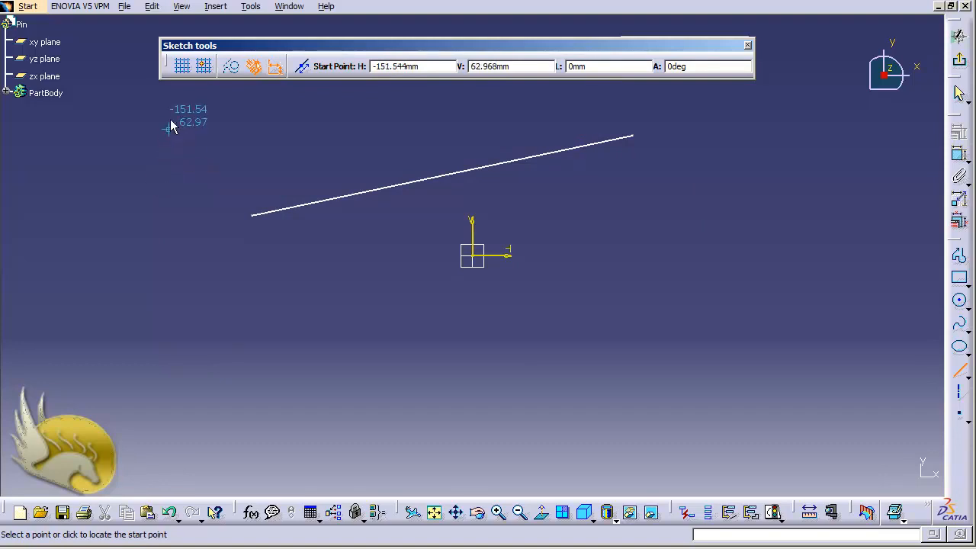
left_click(183, 67)
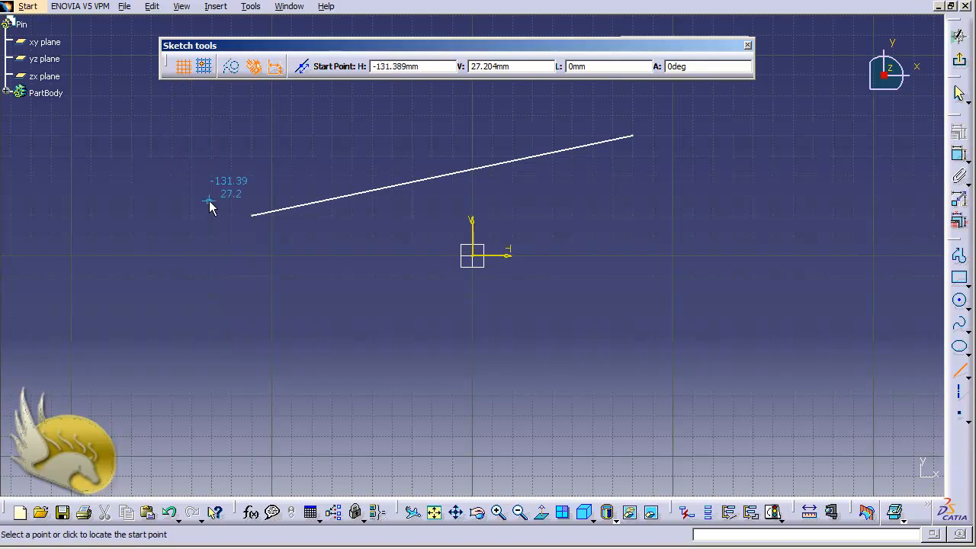
left_click(204, 68)
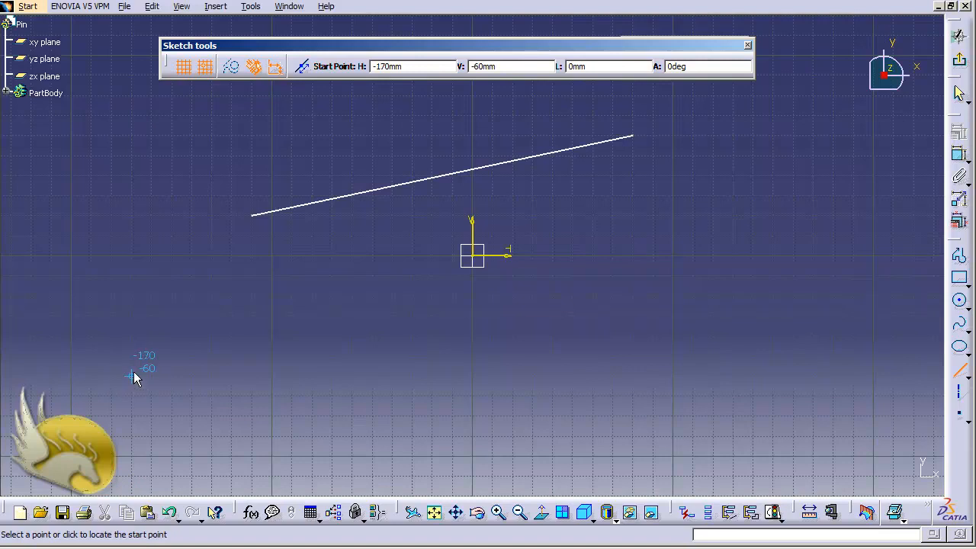
Sketch a slanted line below the origin from about H -150 mm, V -50 mm to about H 40 mm, V -60 mm.
left_click(171, 354)
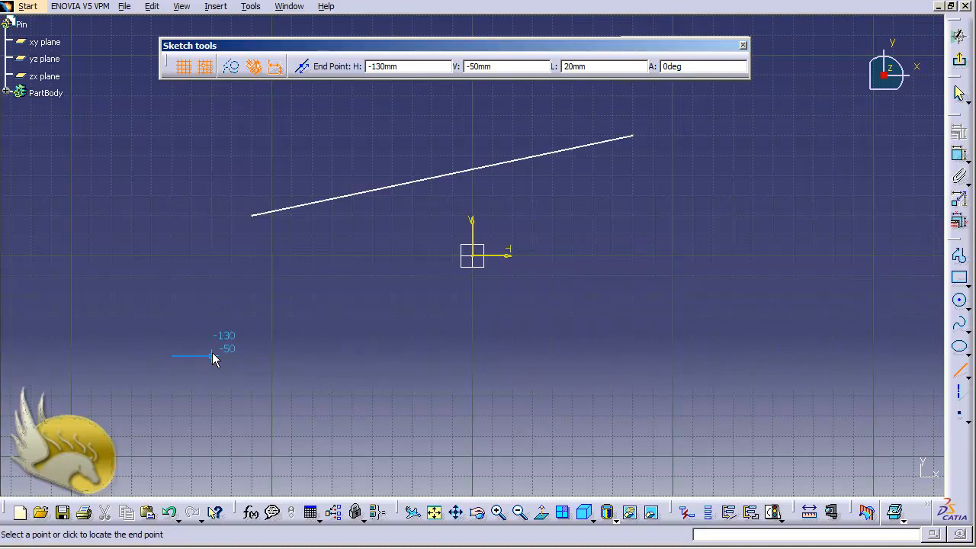
left_click(548, 386)
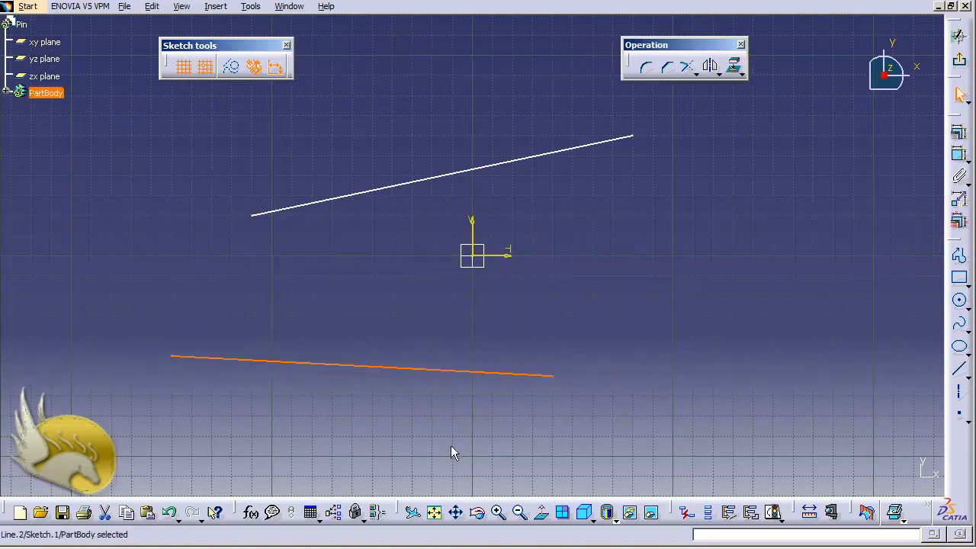
Sketch a circle centred at about H 110 mm, V -30 mm with a radius of about 56.6 mm.
left_click(959, 300)
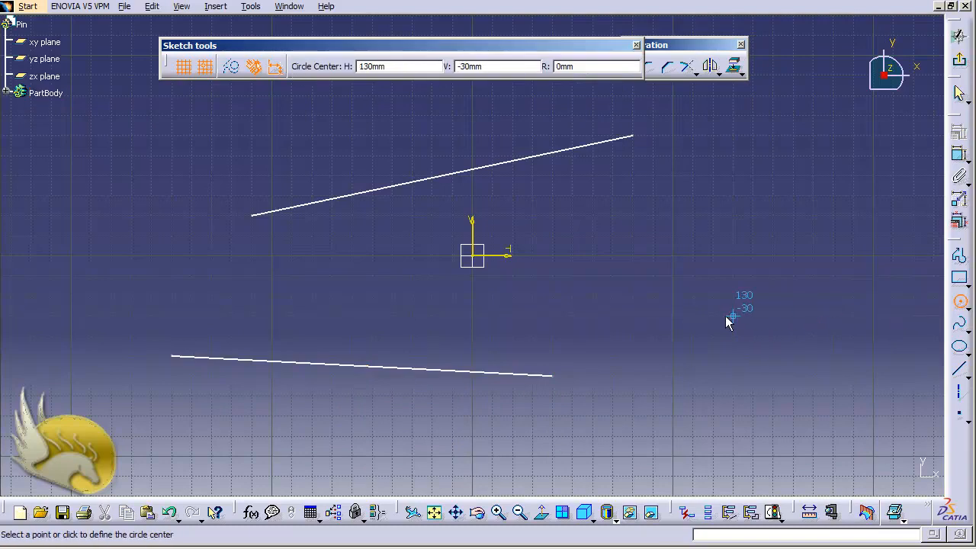
left_click(683, 309)
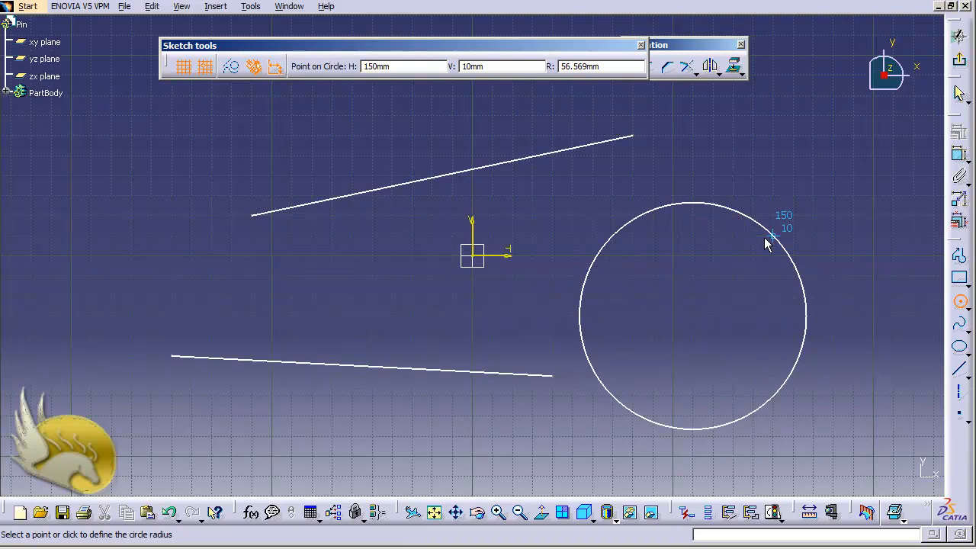
left_click(770, 238)
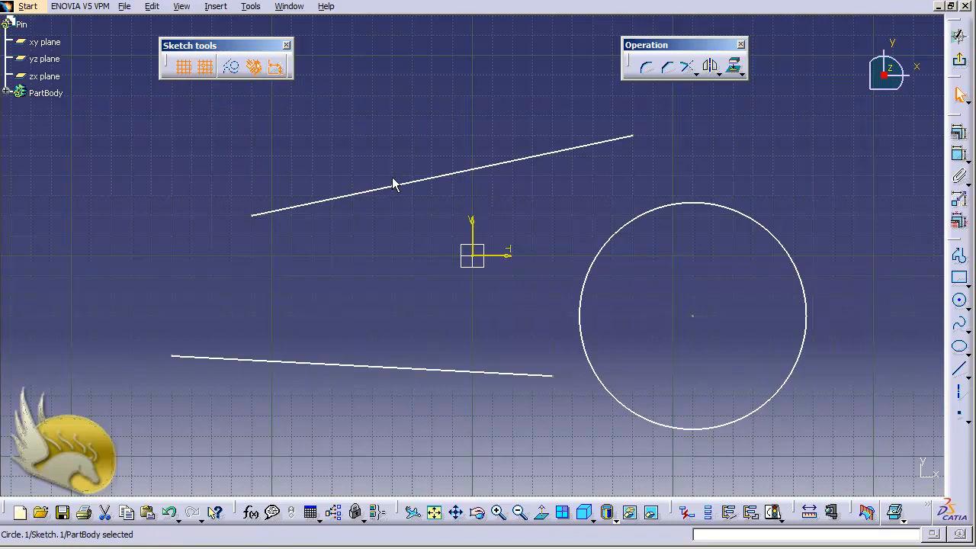
left_click(372, 145)
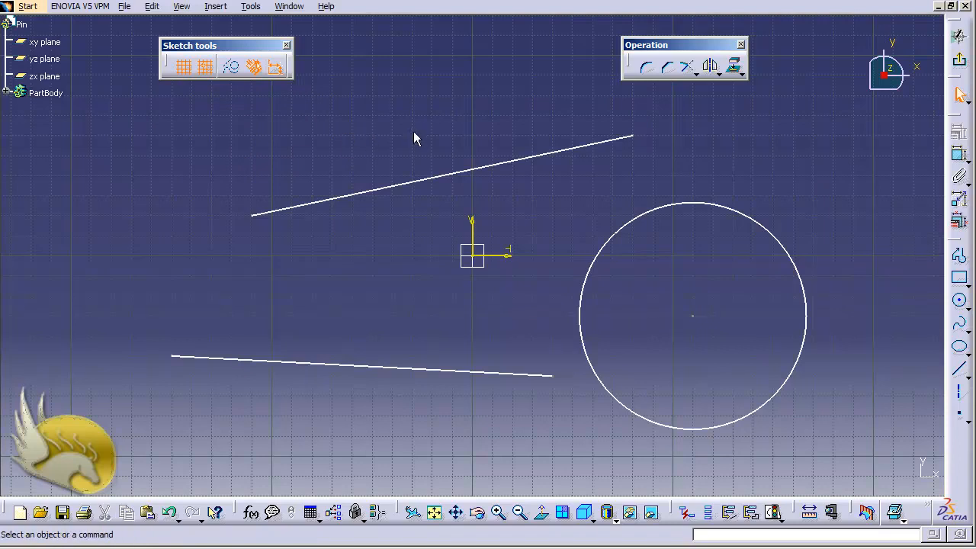
Sketch a horizontal line at V 40 mm from about H -390 mm to H -190 mm, in the empty area beside the existing geometry.
key("ctrl+Right")
key("ctrl+Right")
key("ctrl+Right")
key("ctrl+Right")
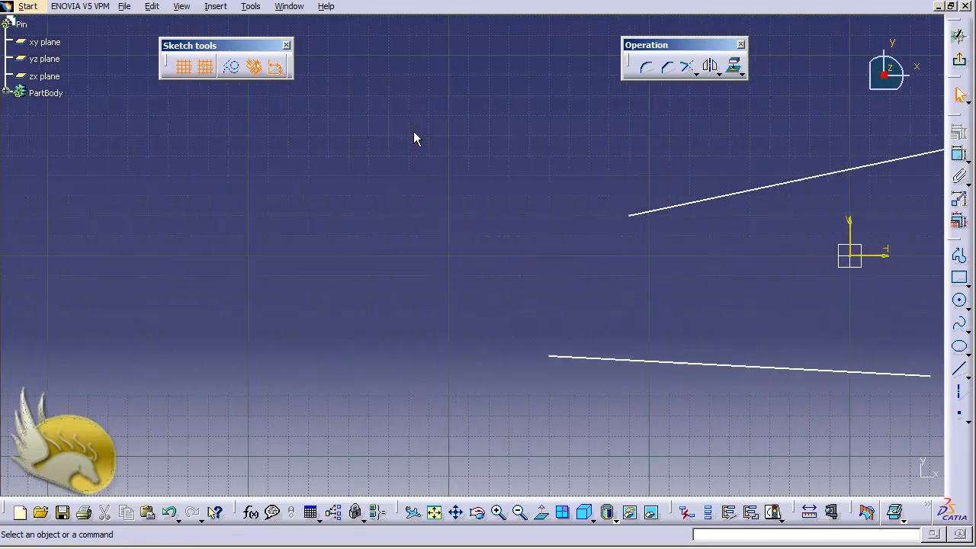
key("ctrl+Right")
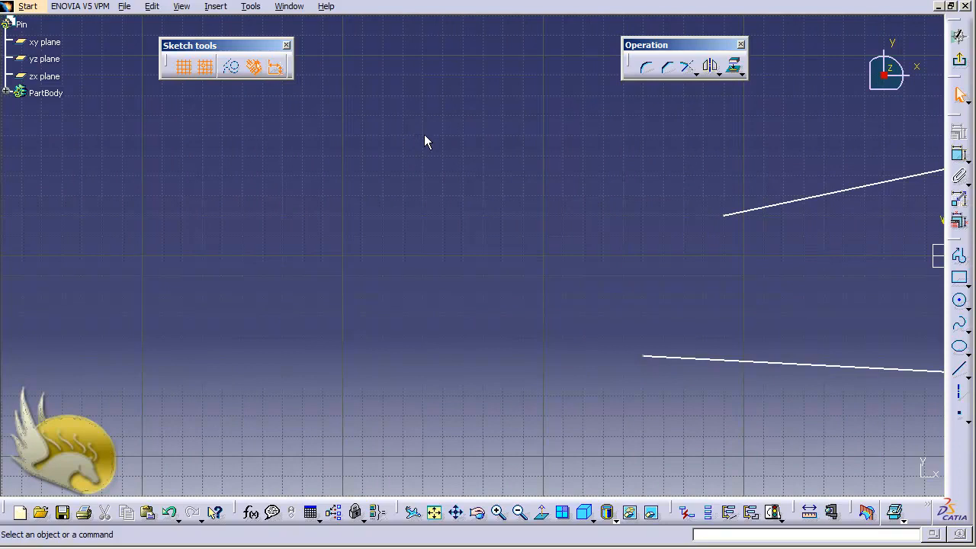
left_click(958, 369)
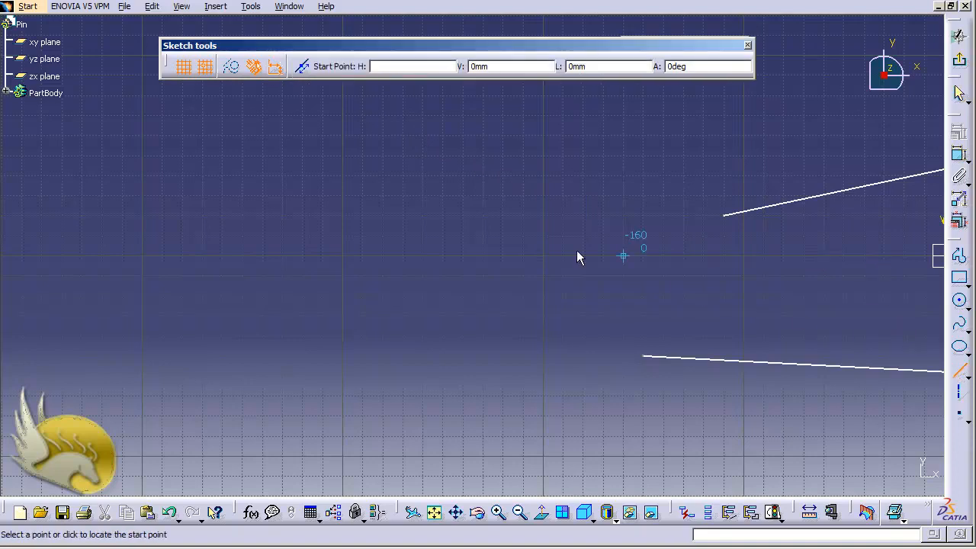
left_click(162, 184)
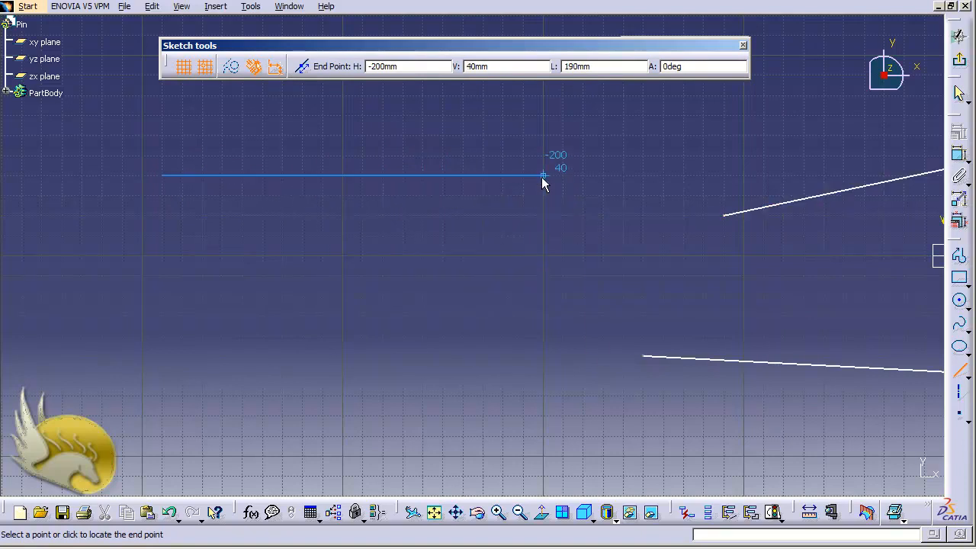
left_click(565, 176)
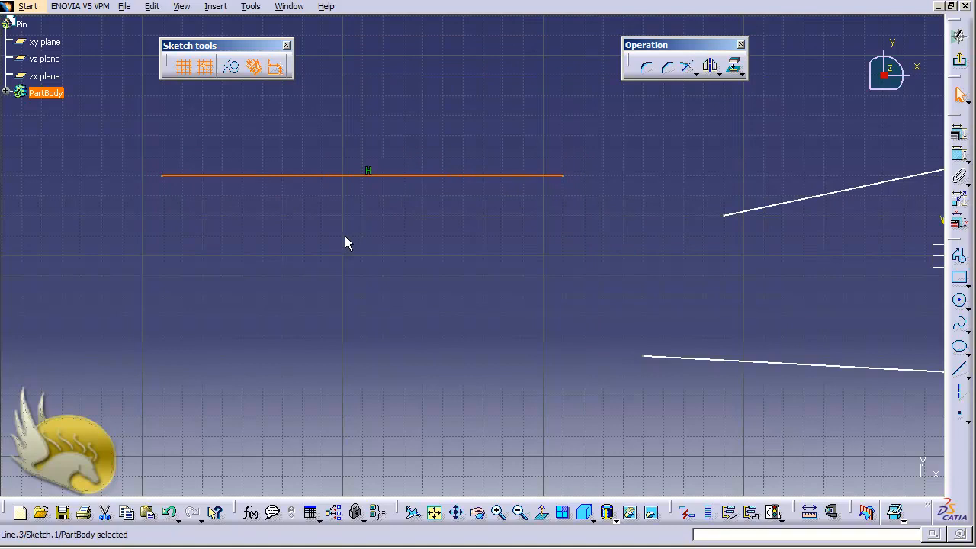
left_click(361, 222)
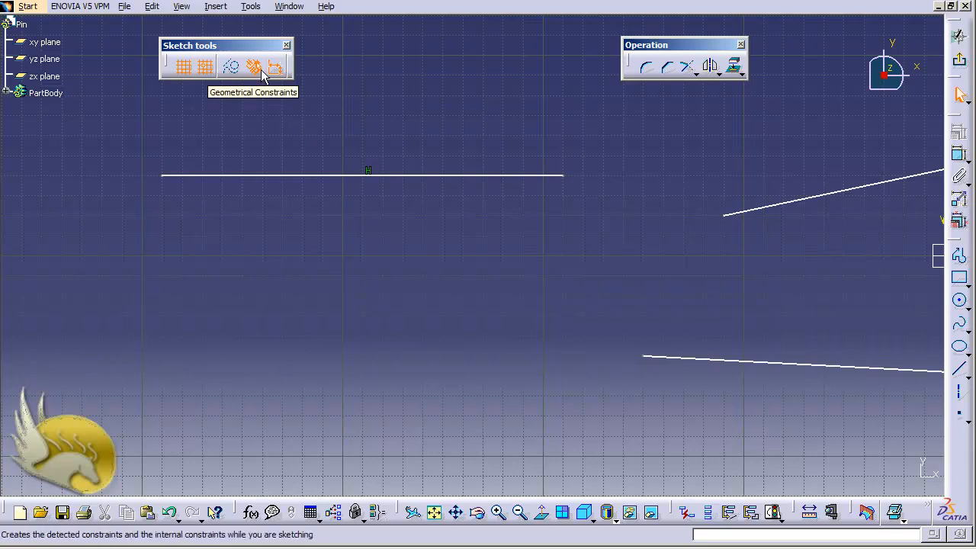
Locate the horizontal line's constraint under Sketch.1 in the specification tree and delete it.
left_click(367, 170)
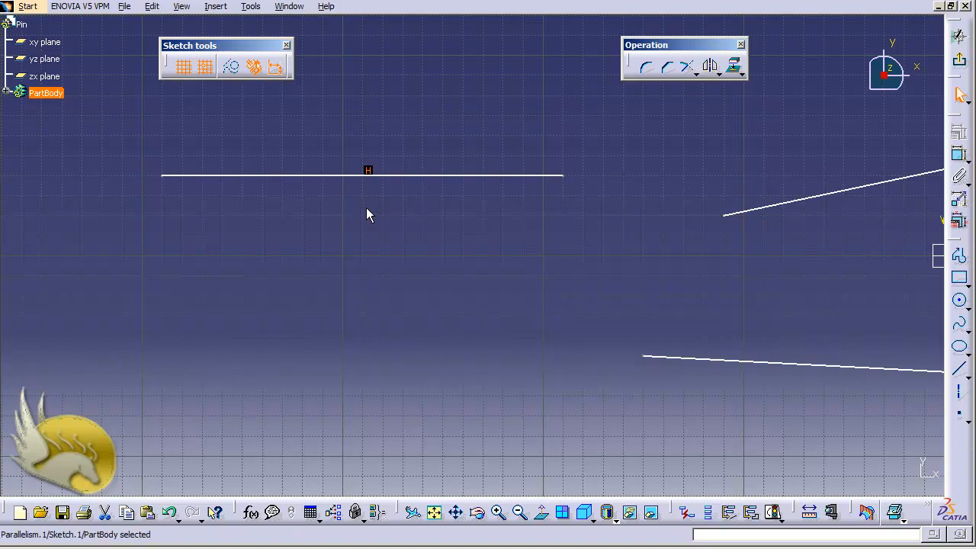
left_click(366, 214)
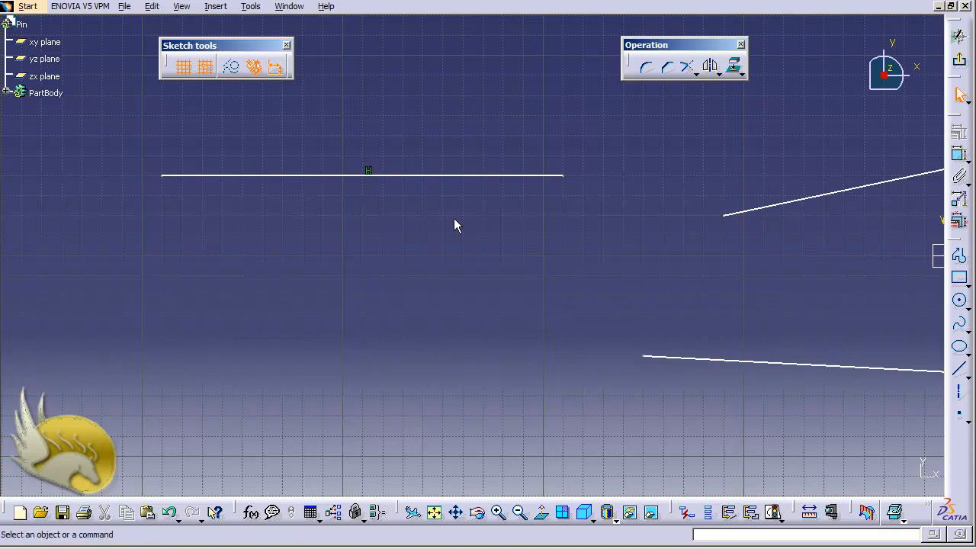
left_click(6, 92)
left_click(19, 109)
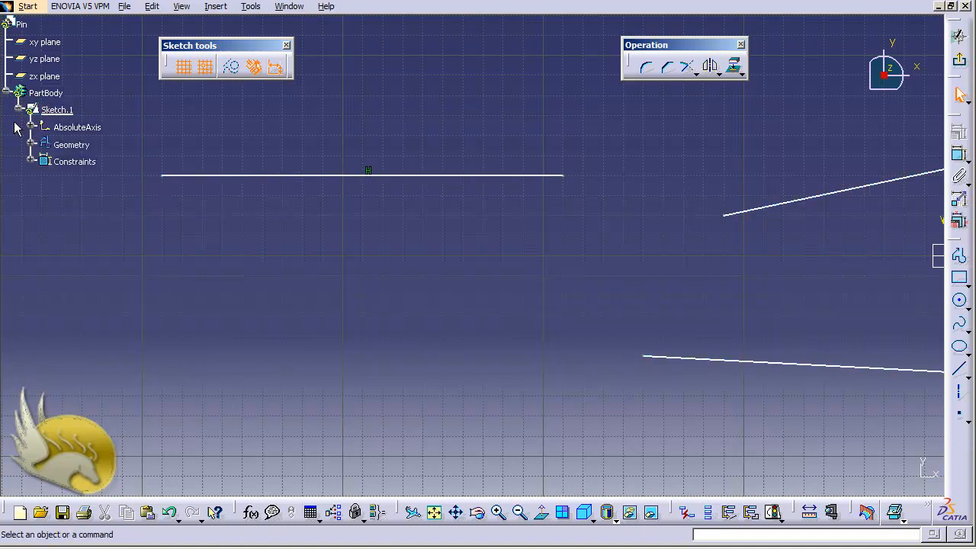
left_click(30, 161)
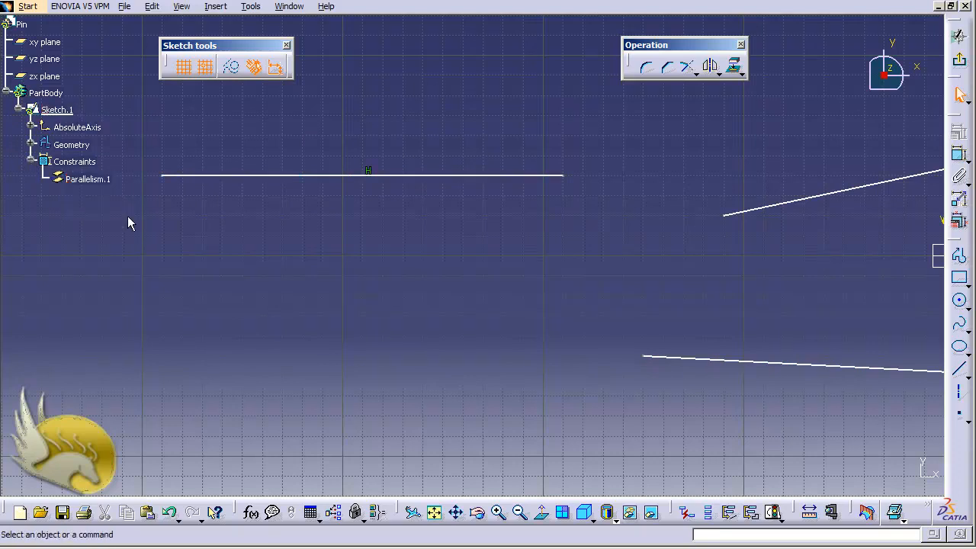
left_click(84, 180)
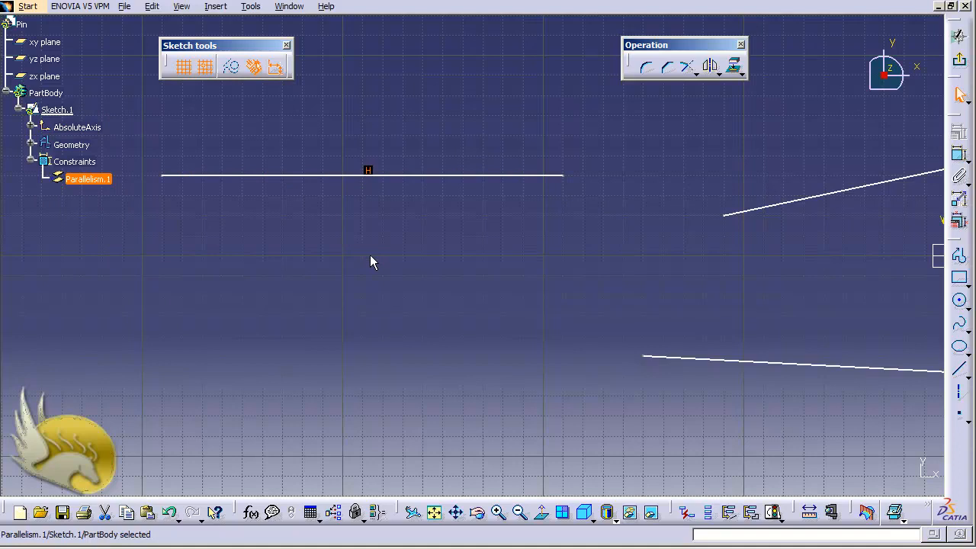
key("Delete")
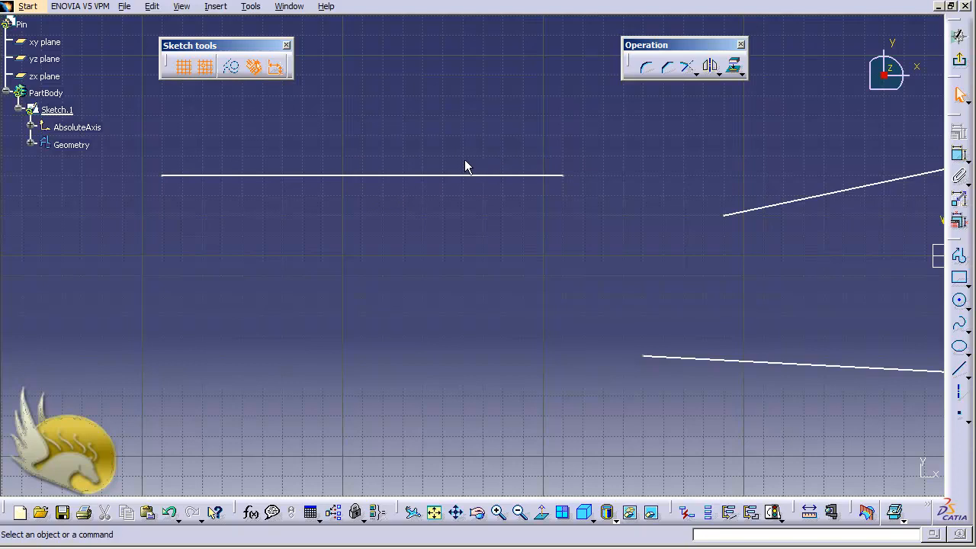
Switch off Geometrical and Dimensional Constraints and sketch a vertical line at about H -330 mm from V 30 mm to V -60 mm.
left_click(254, 68)
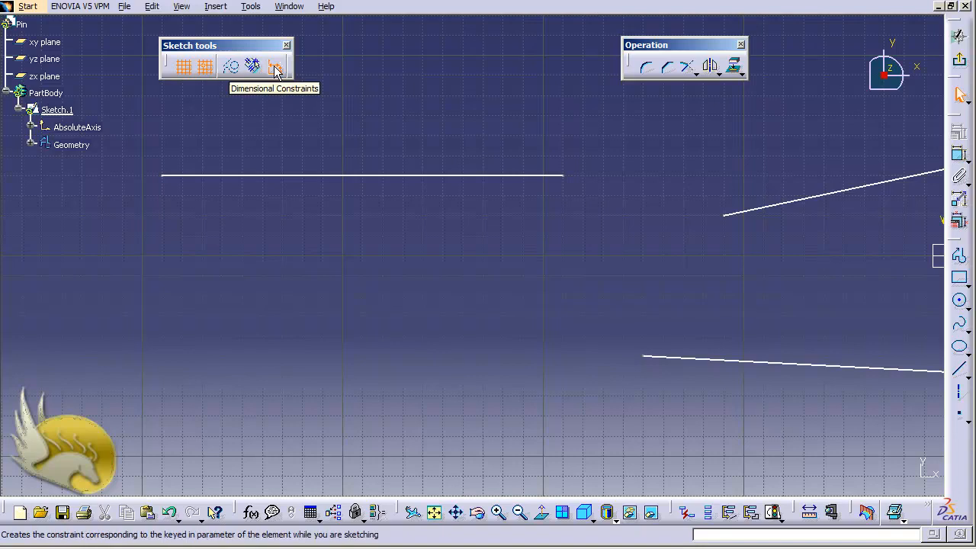
left_click(275, 68)
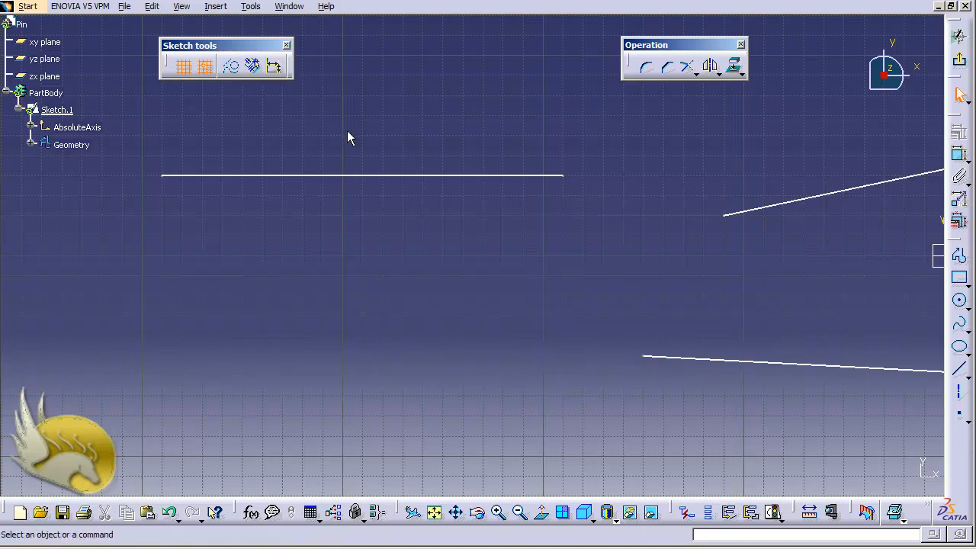
left_click(959, 369)
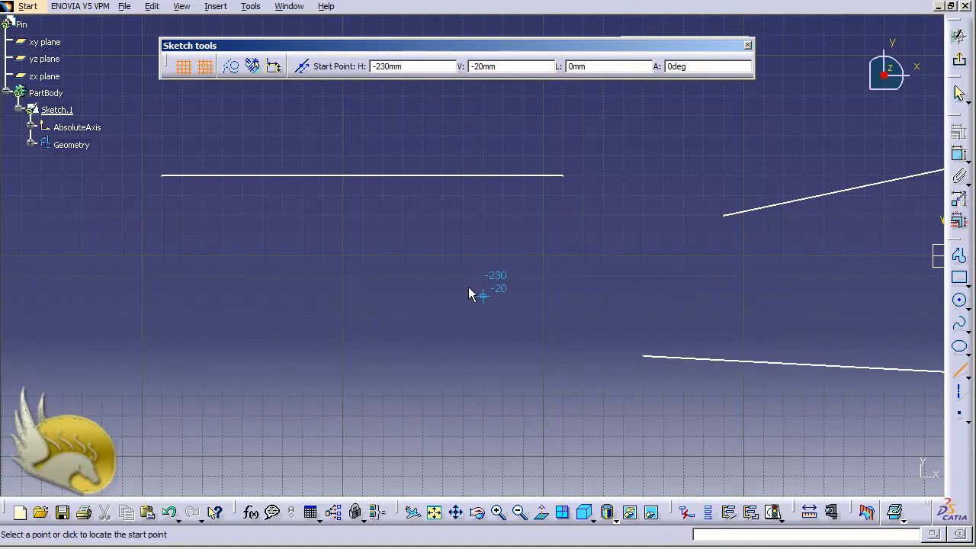
left_click(282, 196)
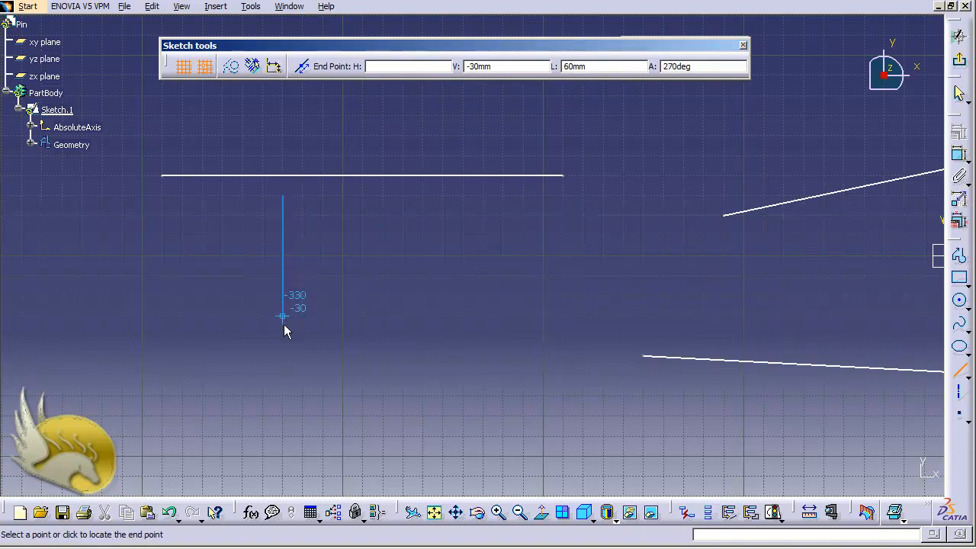
left_click(281, 375)
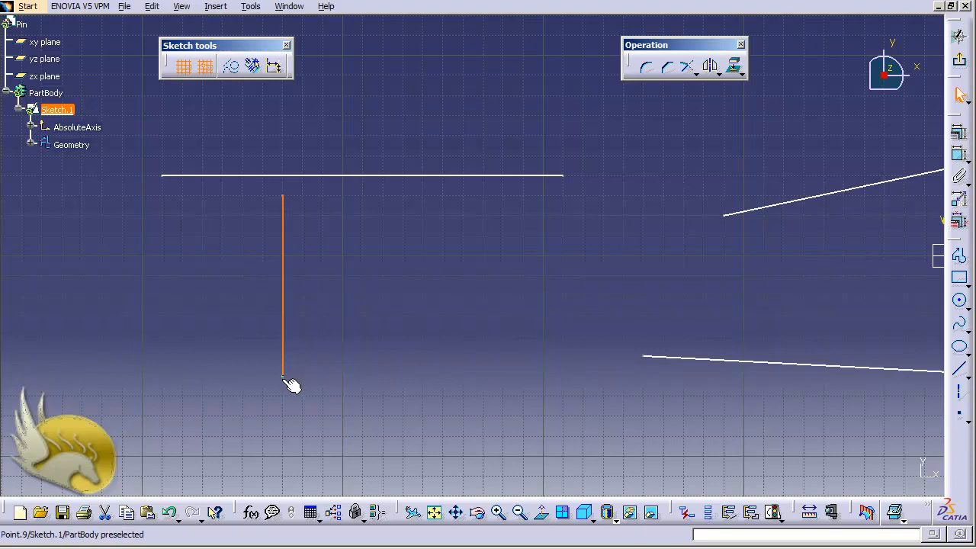
Slant the vertical line by moving its lower endpoint to about H -310 mm, and try to constrain it Vertical with constraint creation off.
left_click_drag(282, 378, 322, 376)
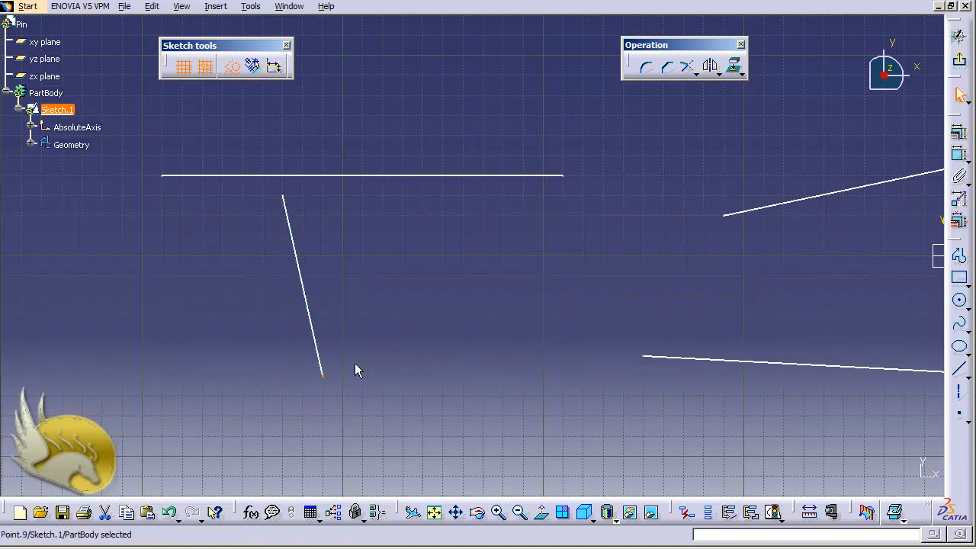
left_click(318, 319)
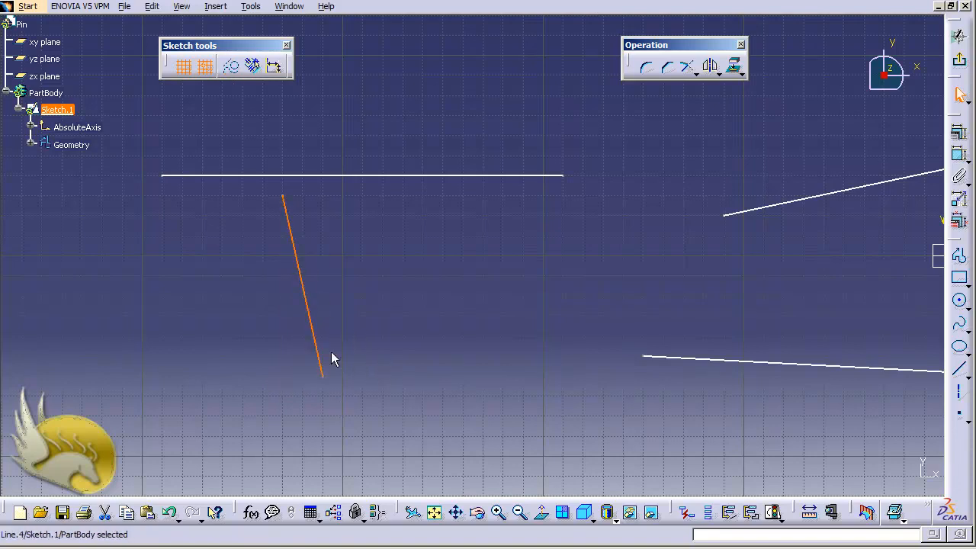
left_click(959, 135)
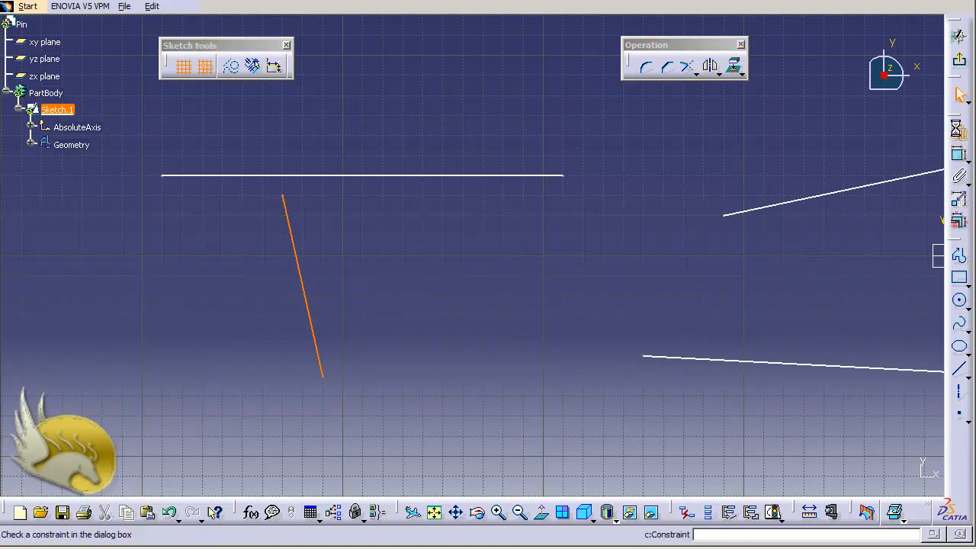
left_click(829, 295)
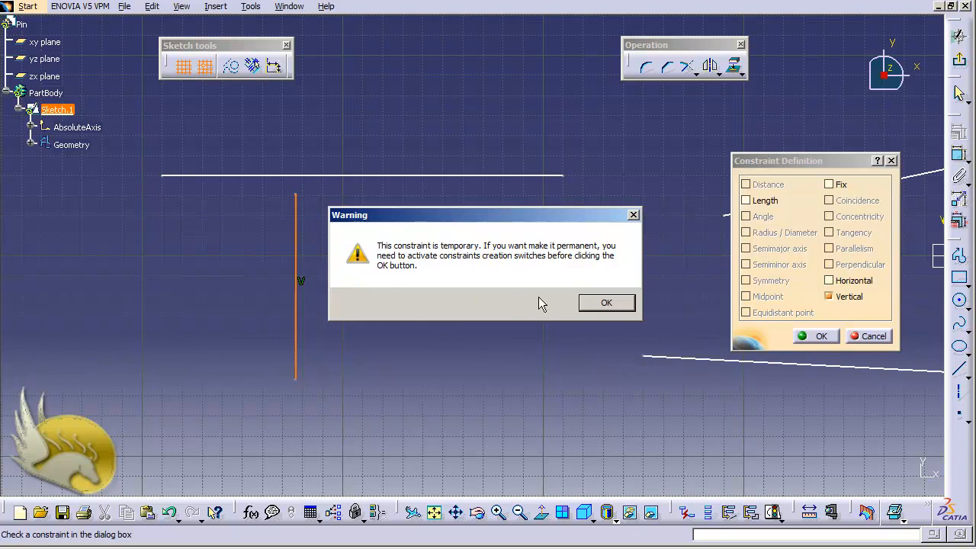
left_click(586, 307)
left_click(796, 341)
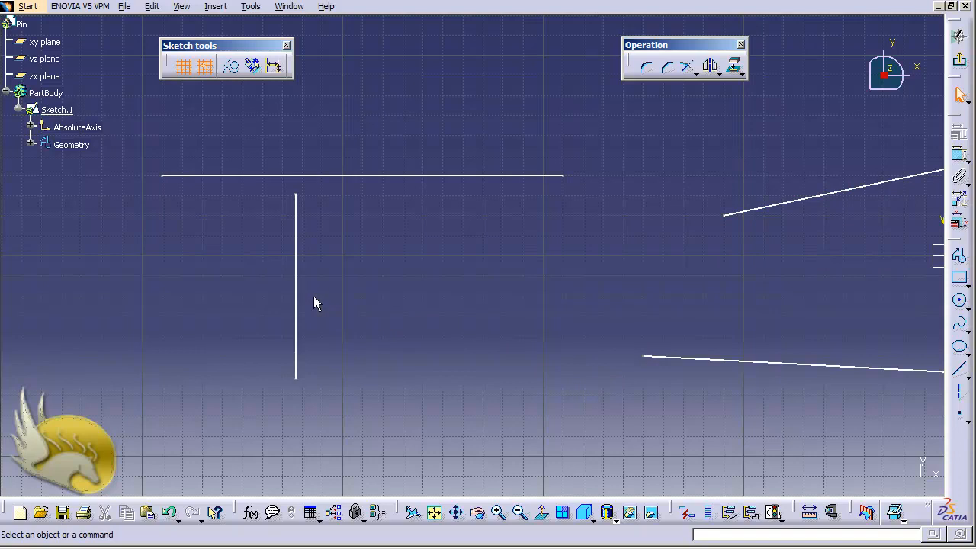
Switch Geometrical and Dimensional Constraints back on and slant the vertical line by moving its lower endpoint about 44 mm towards the origin.
left_click(252, 66)
left_click(274, 66)
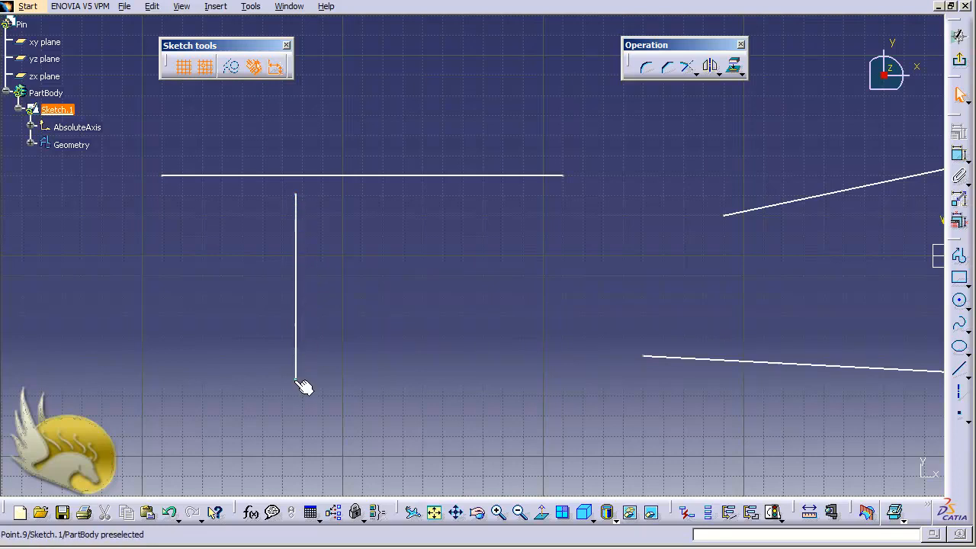
left_click_drag(297, 379, 383, 380)
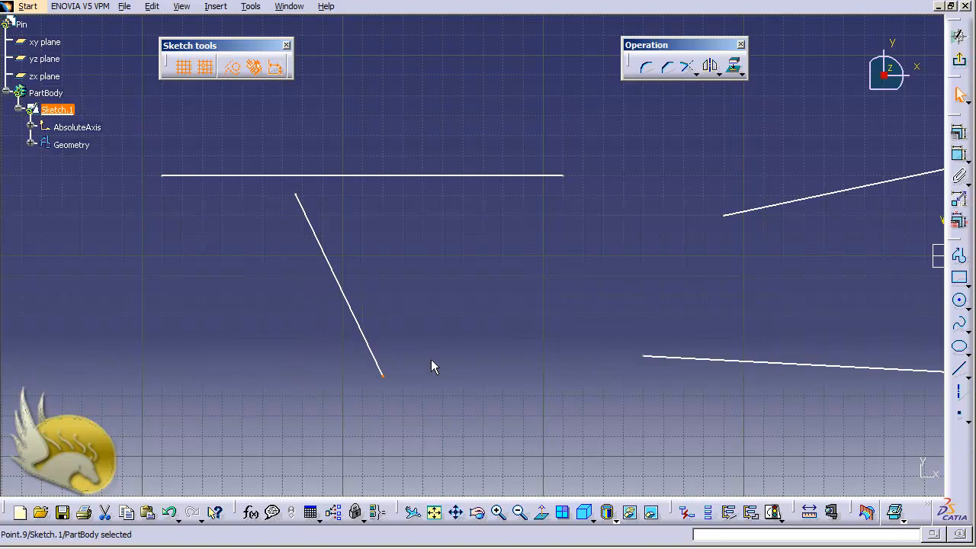
Apply a Vertical constraint to the slanted line and move its lower endpoint to about H -330 mm, V -70 mm.
left_click(344, 298)
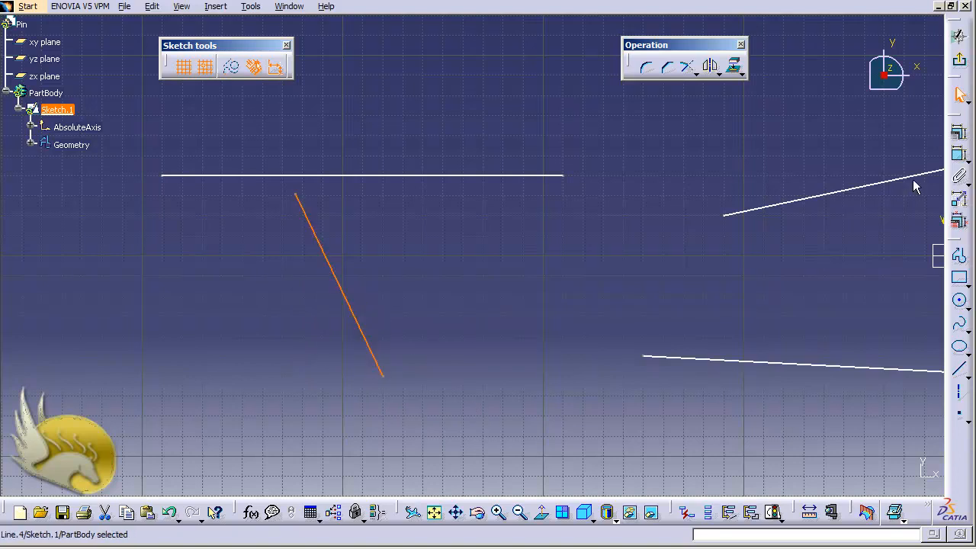
left_click(954, 131)
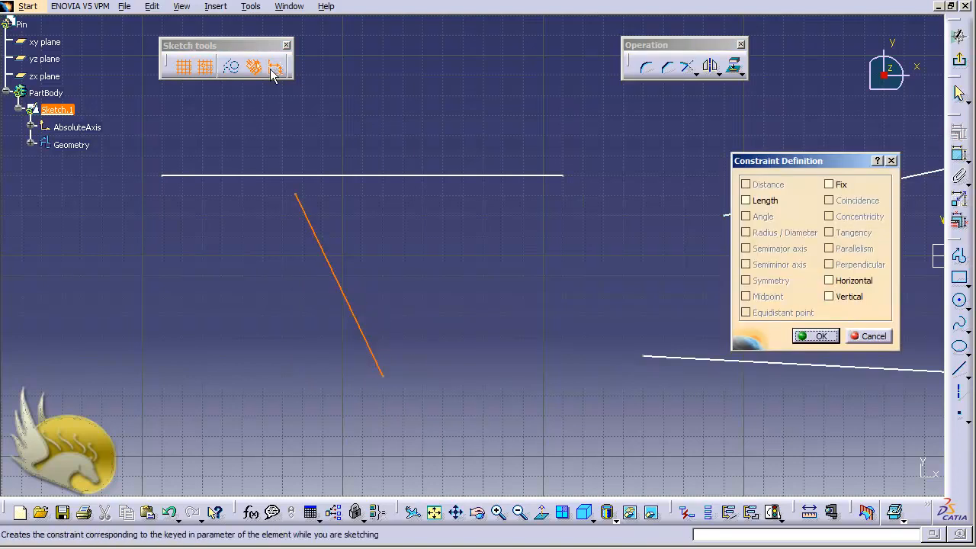
left_click(832, 297)
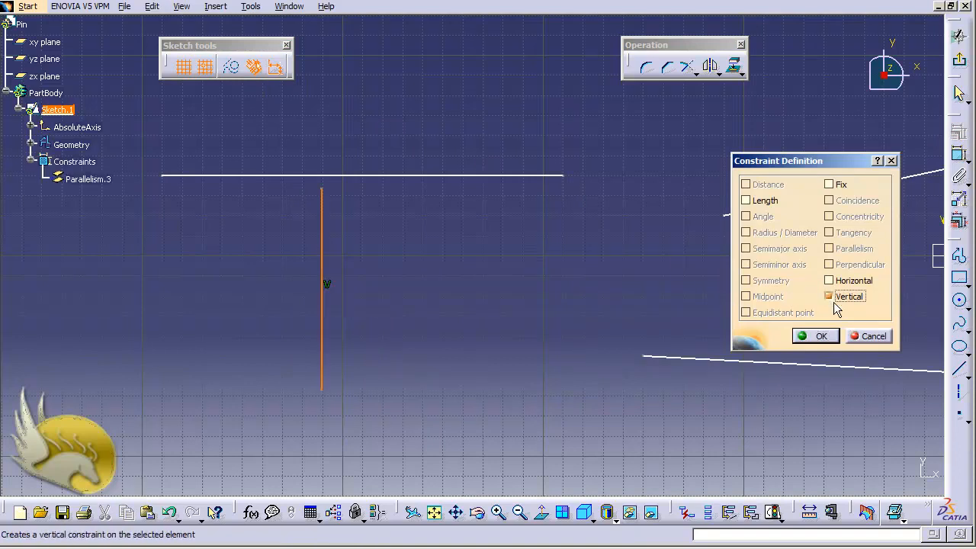
left_click(810, 336)
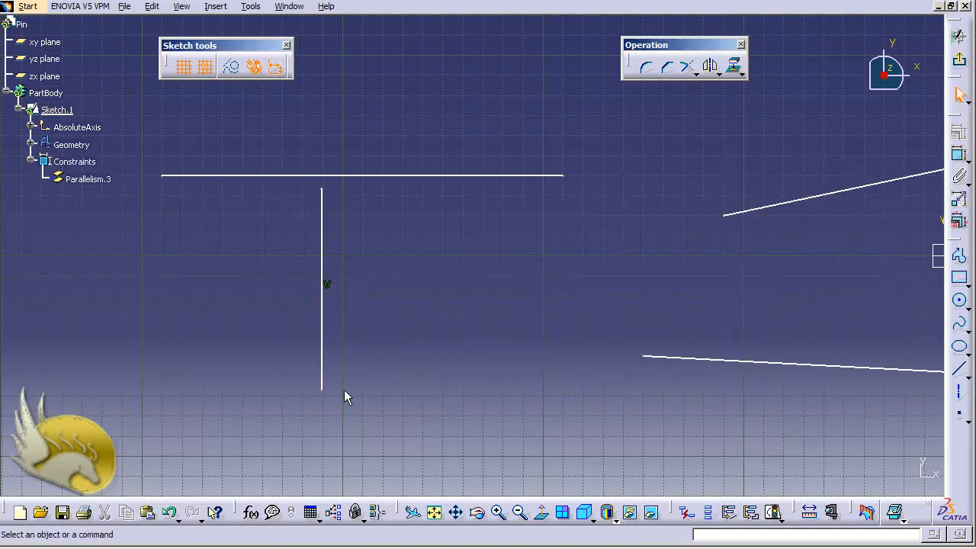
left_click_drag(330, 395, 286, 404)
left_click(392, 394)
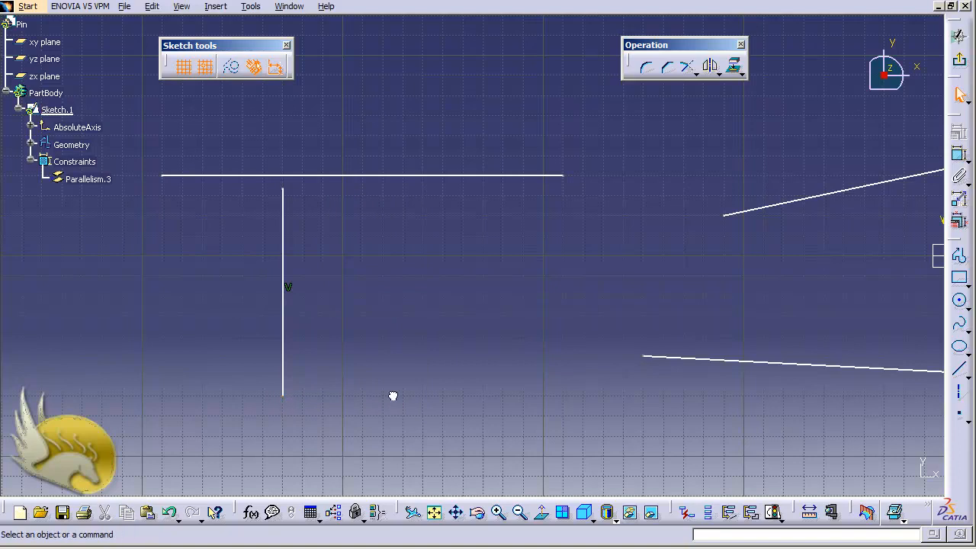